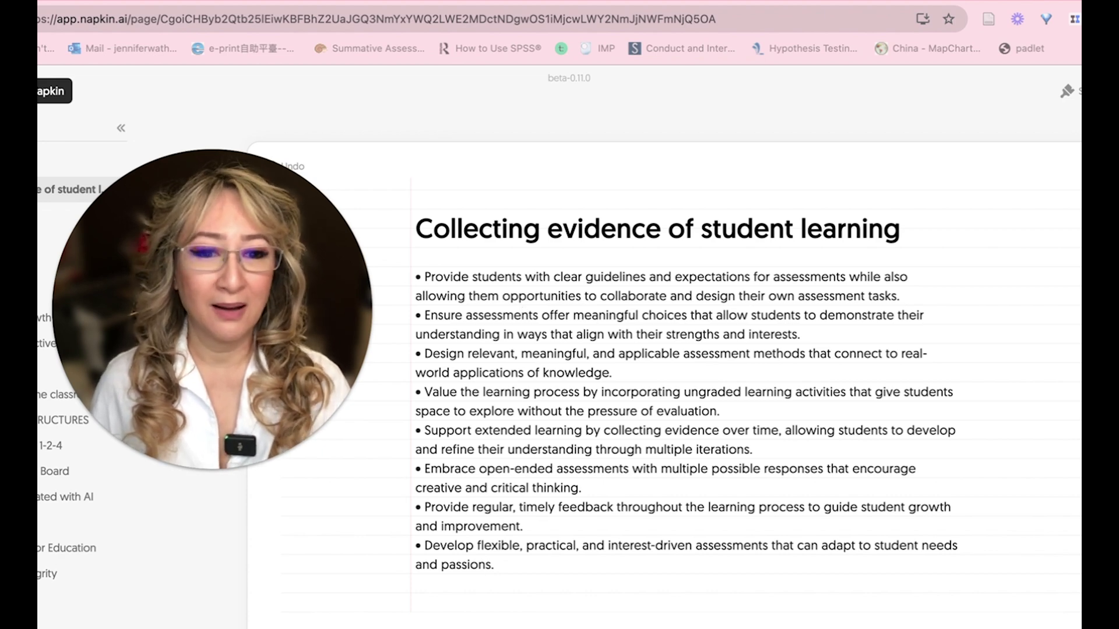
Select the eight-card Assessment Strategies diagram and bring up its Export Visual dialog.
scroll(88, 349, "down", 1)
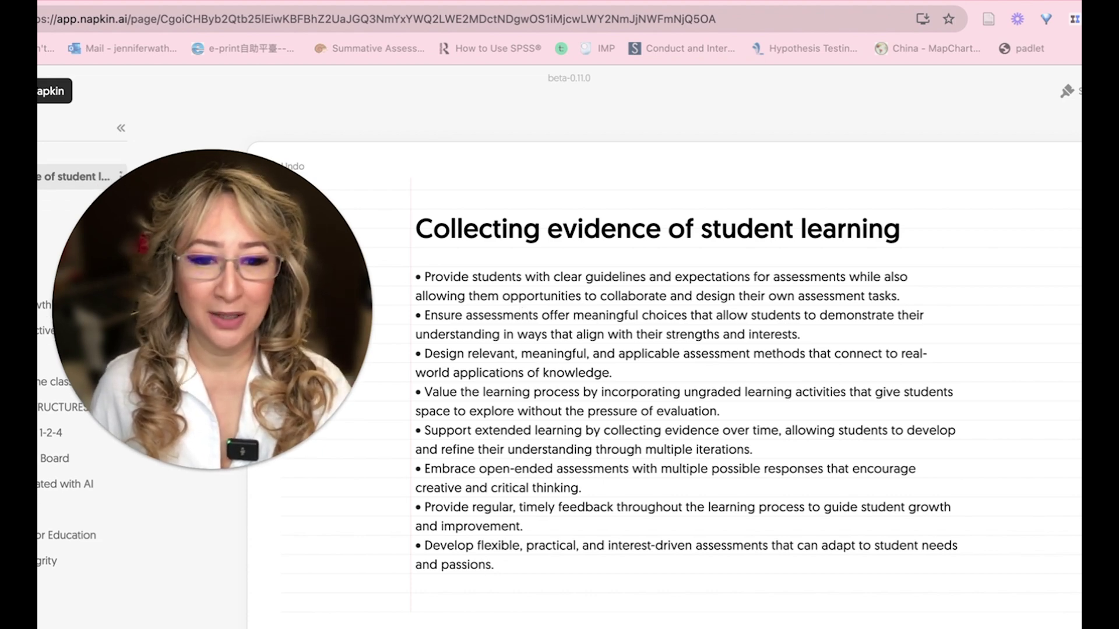
scroll(82, 379, "down", 3)
scroll(547, 573, "down", 3)
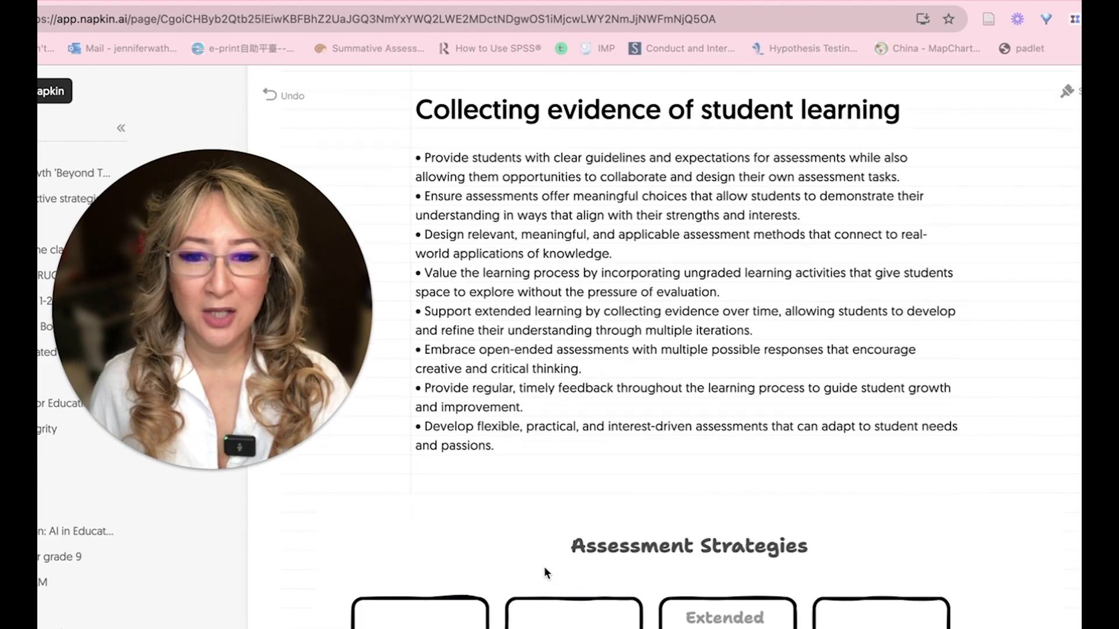
scroll(547, 573, "down", 10)
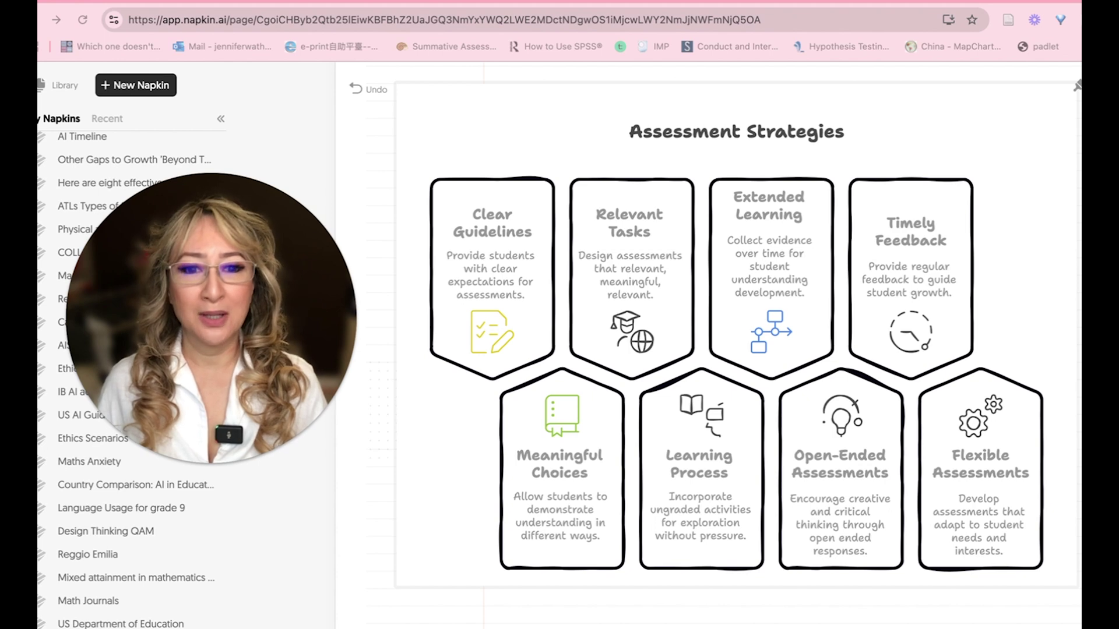
left_click(905, 191)
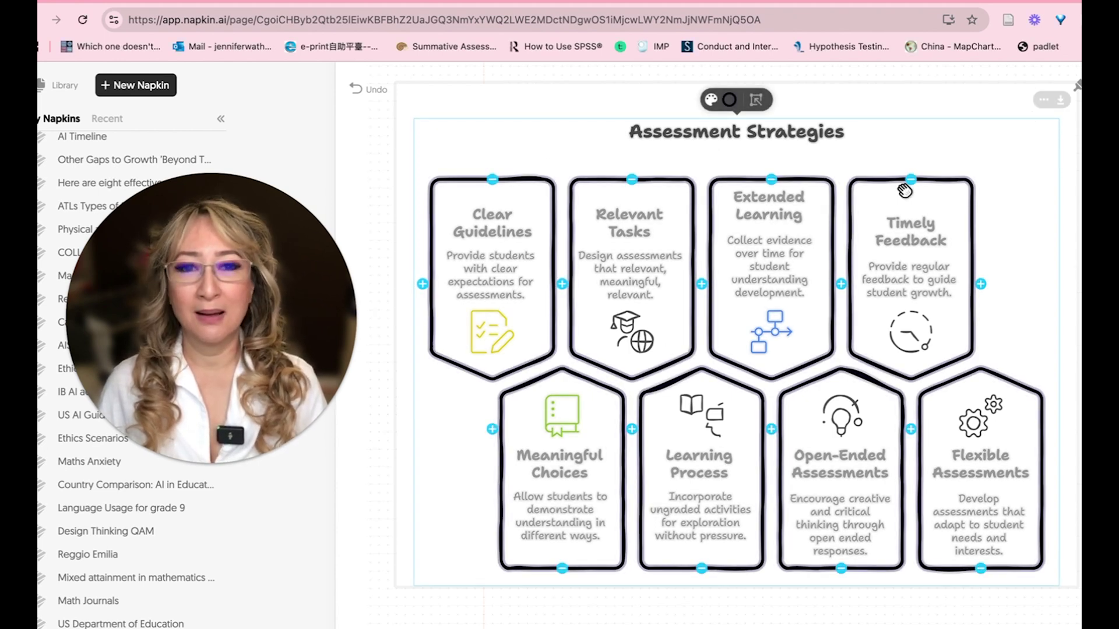
left_click(710, 100)
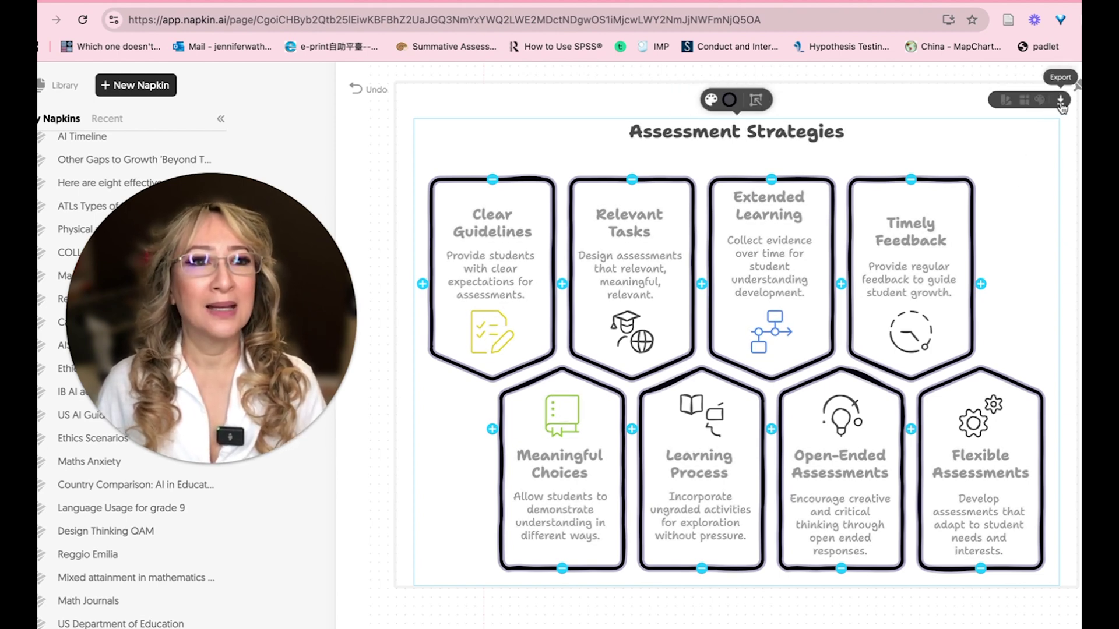
left_click(1060, 101)
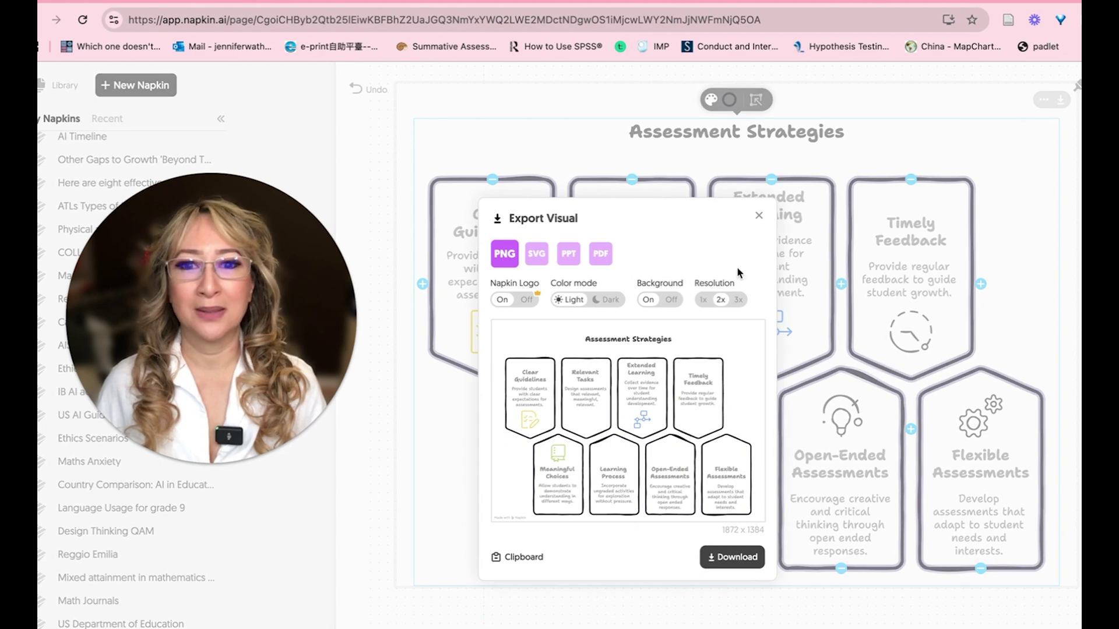
Download the diagram as an editable PPT slide and dismiss the export-ready notice.
mouse_move(350, 425)
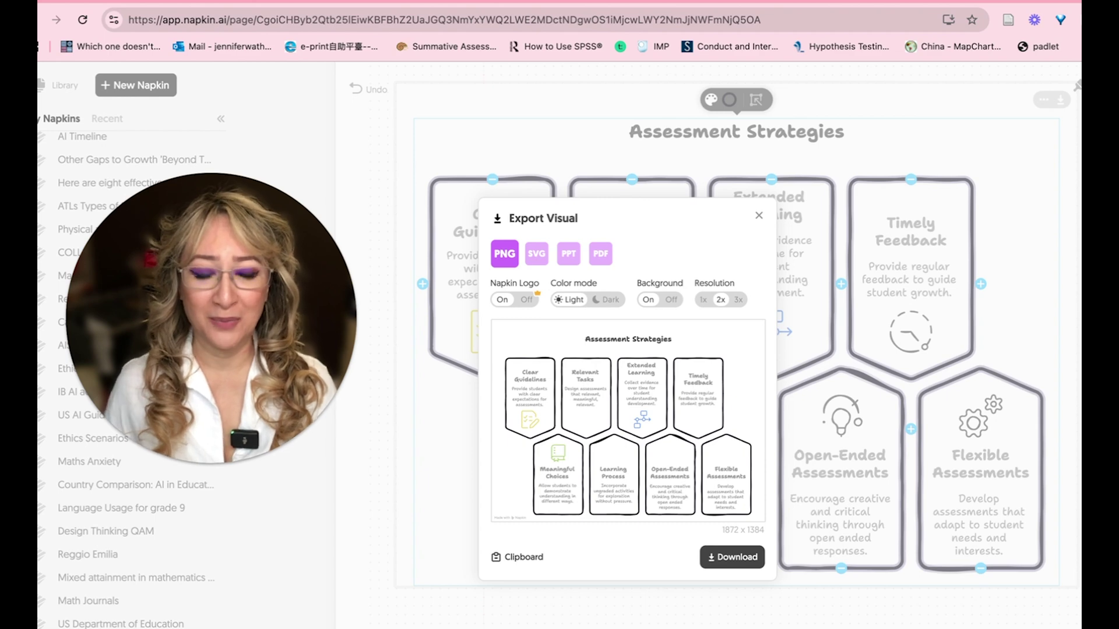
left_click(568, 254)
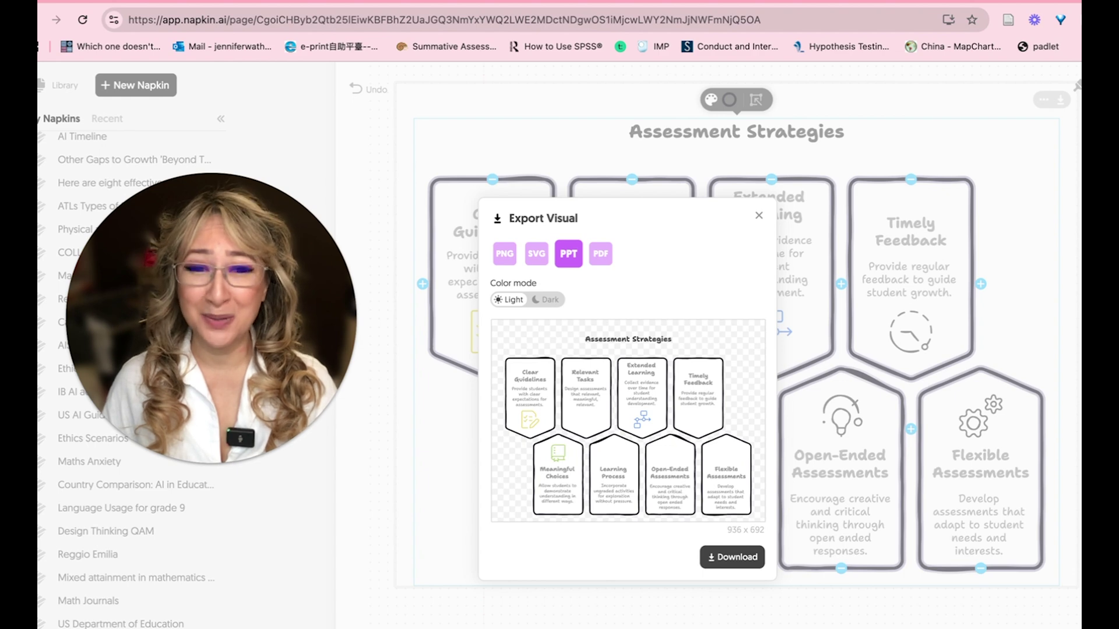
left_click(761, 557)
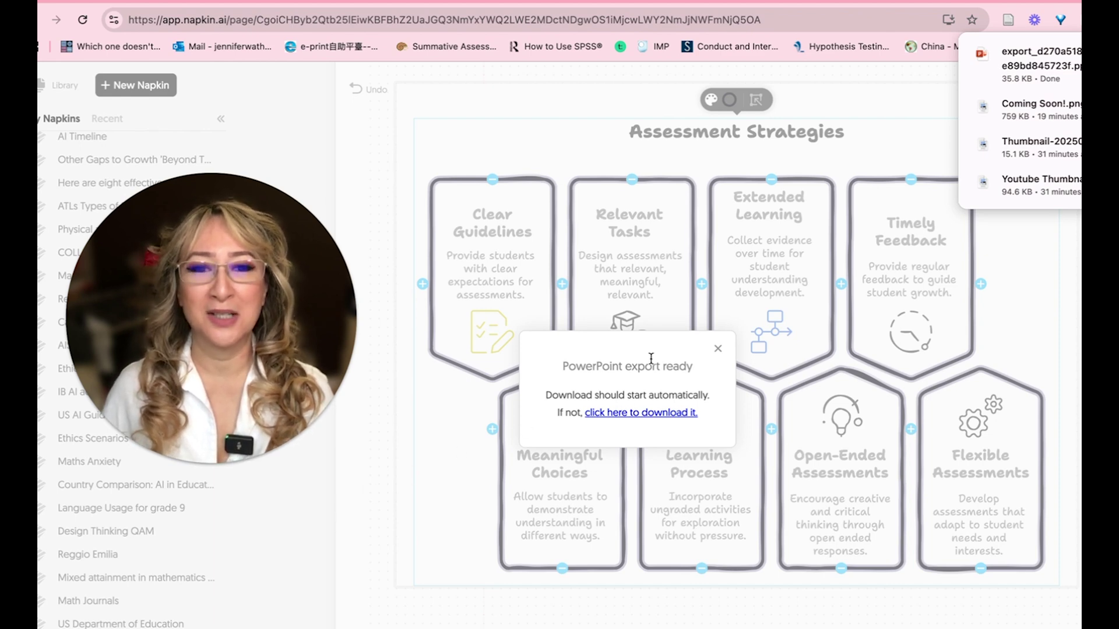
left_click(719, 349)
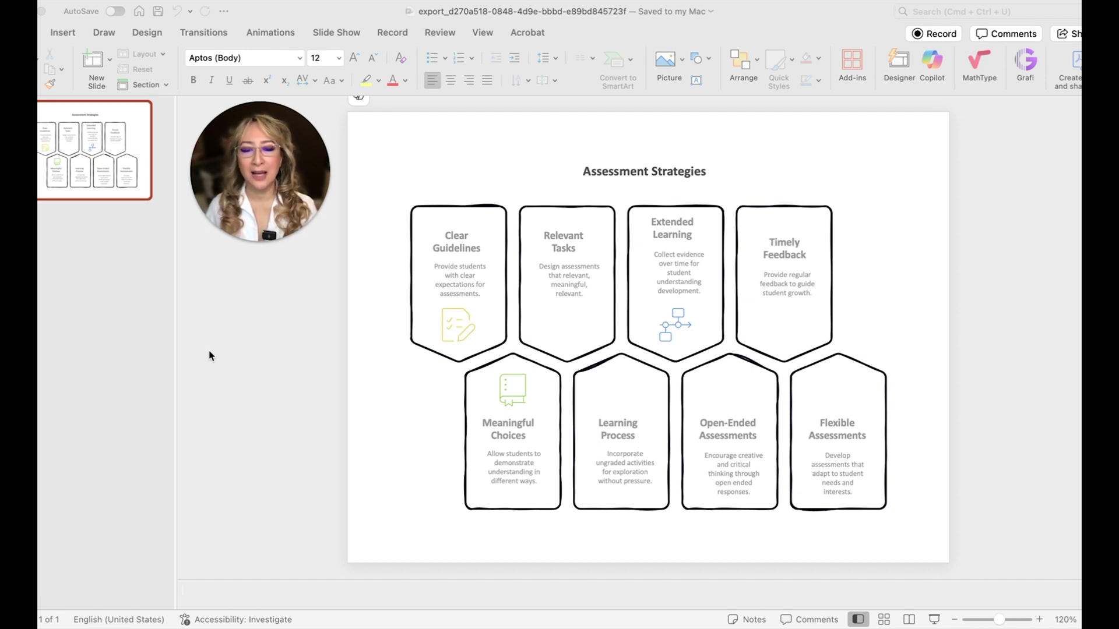
Make the Assessment Strategies title text dark red at font size 60.
left_click(609, 172)
left_click(609, 171)
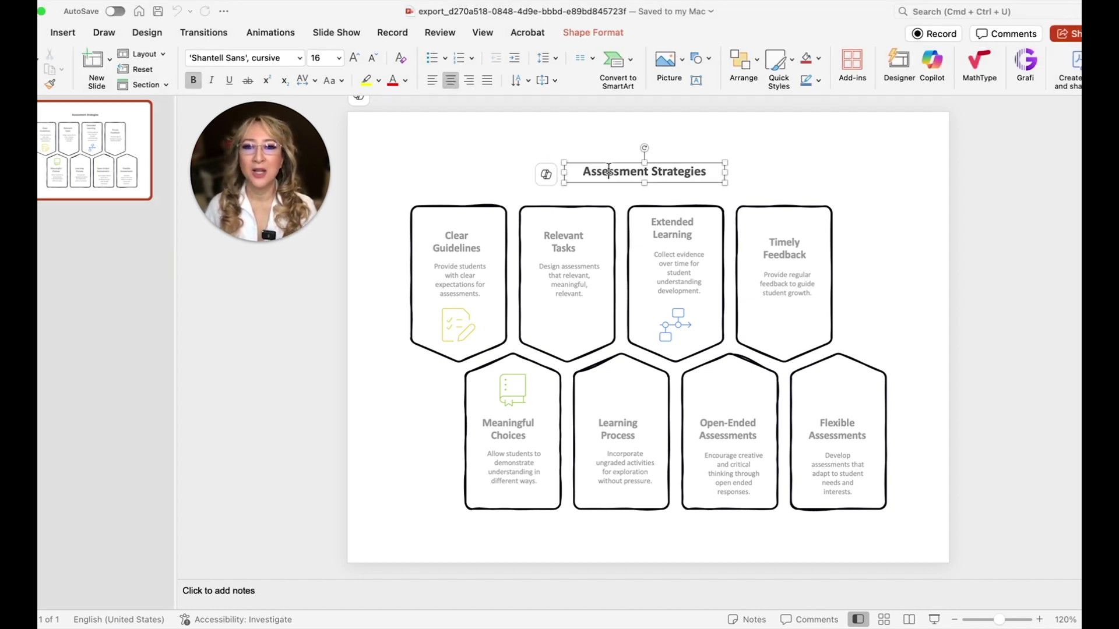
triple_click(608, 170)
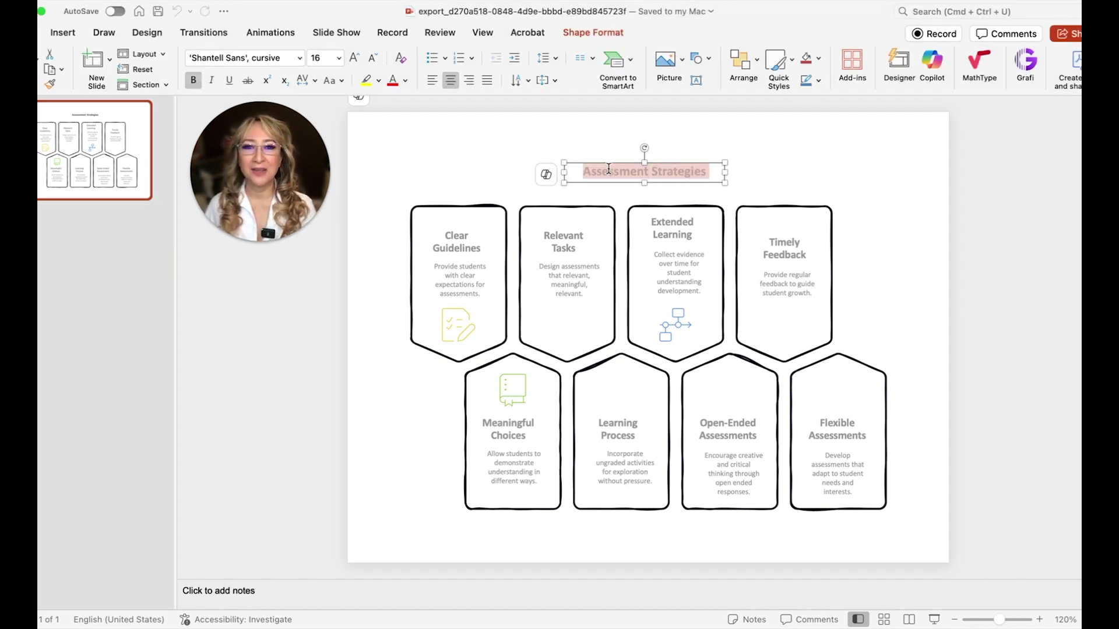
left_click(405, 80)
left_click(395, 224)
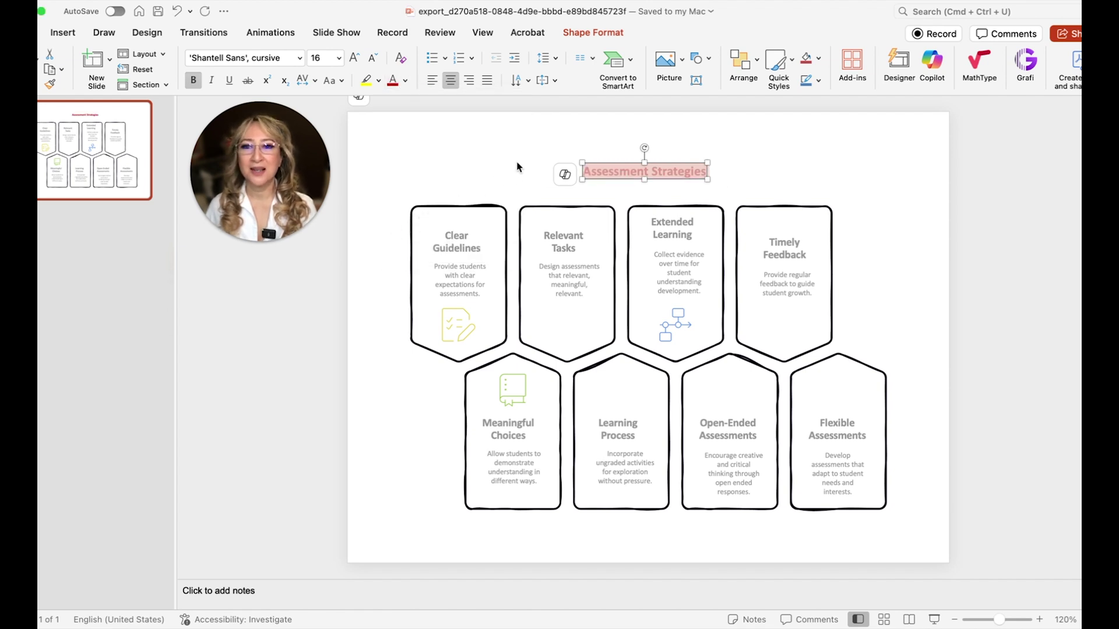
left_click(339, 59)
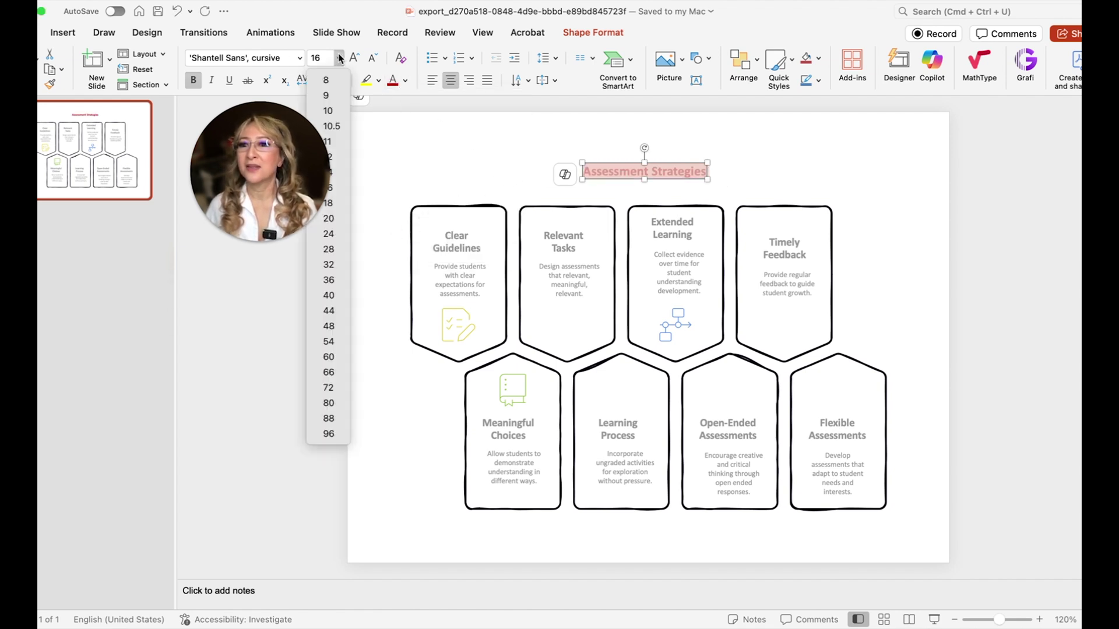
left_click(328, 357)
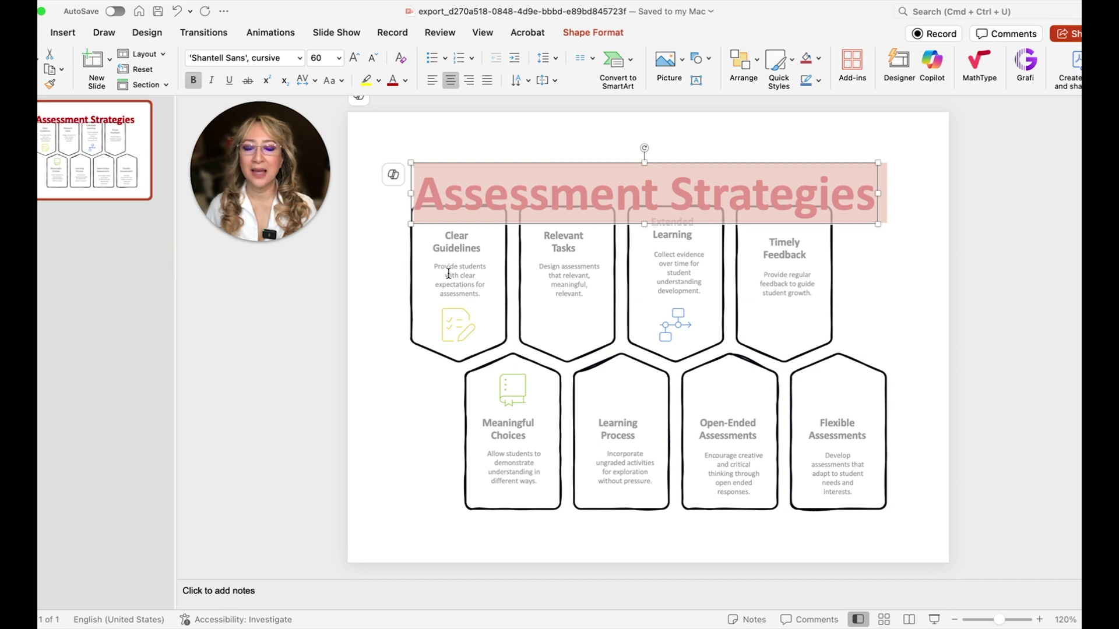
Drag the enlarged title box up so it sits above the diagram cards.
left_click(182, 292)
left_click_drag(512, 170, 516, 126)
left_click(404, 335)
left_click(459, 349)
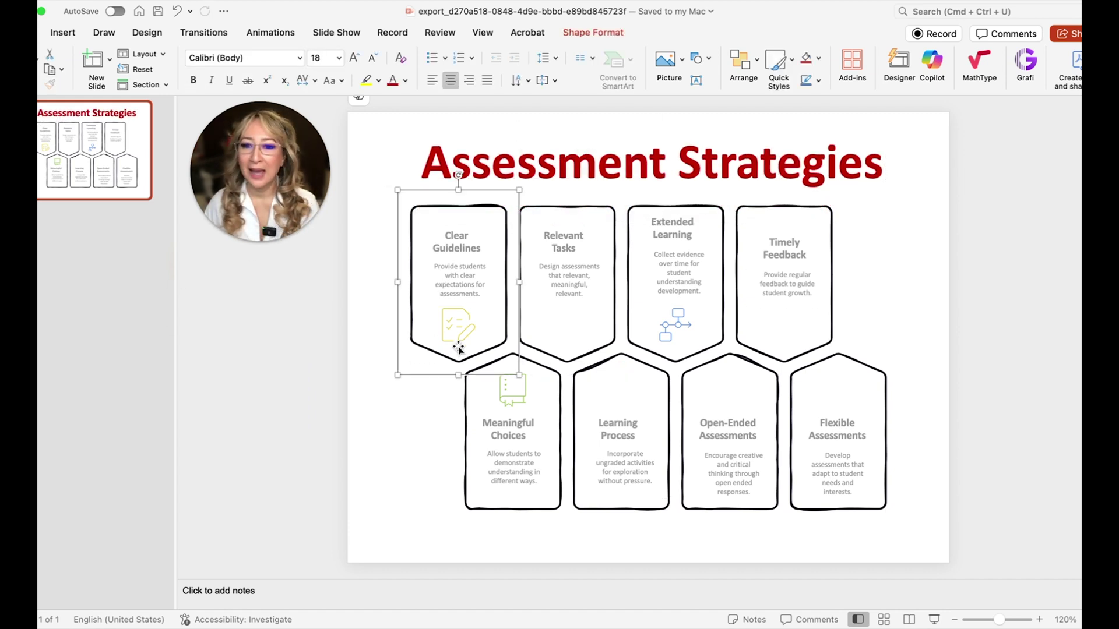
left_click(561, 248)
left_click(355, 359)
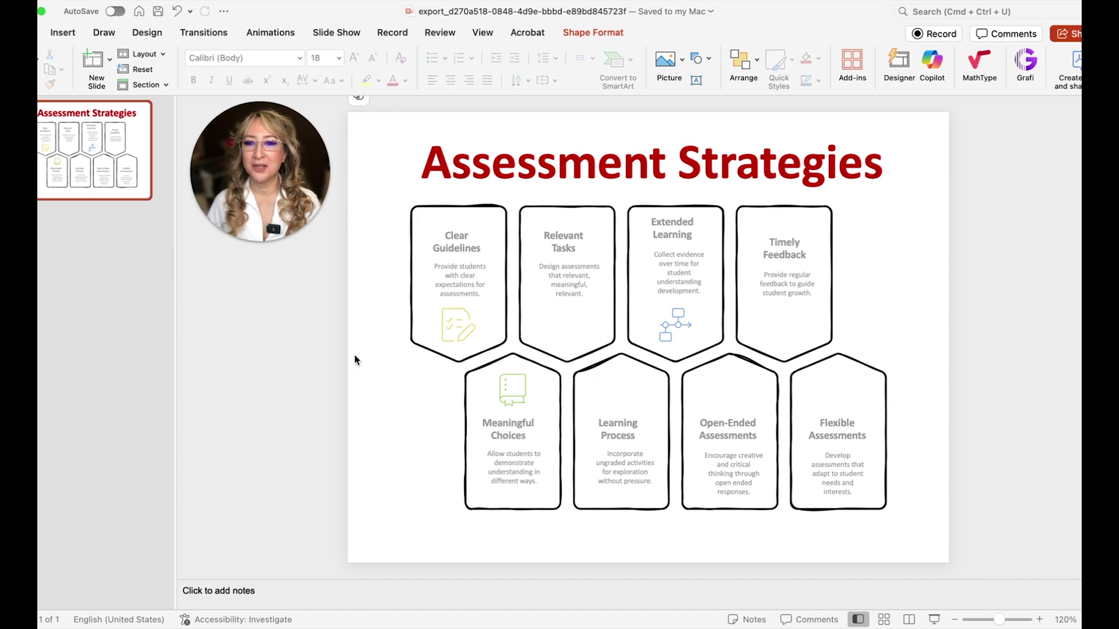
left_click(270, 32)
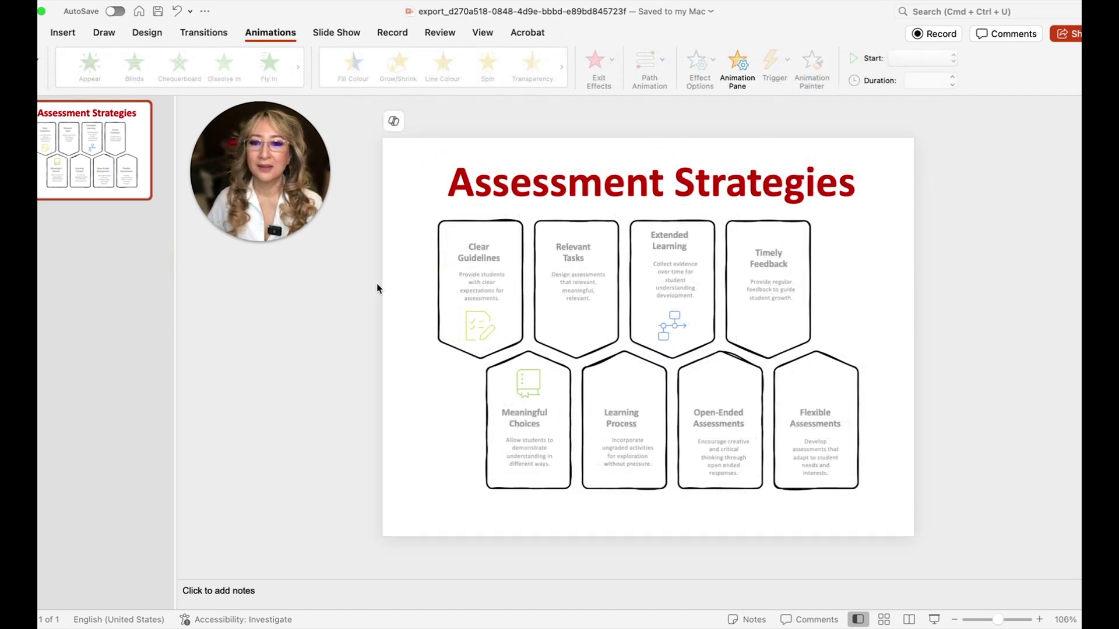
Apply Appear to Clear Guidelines, Relevant Tasks, Extended Learning and Timely Feedback.
left_click(458, 225)
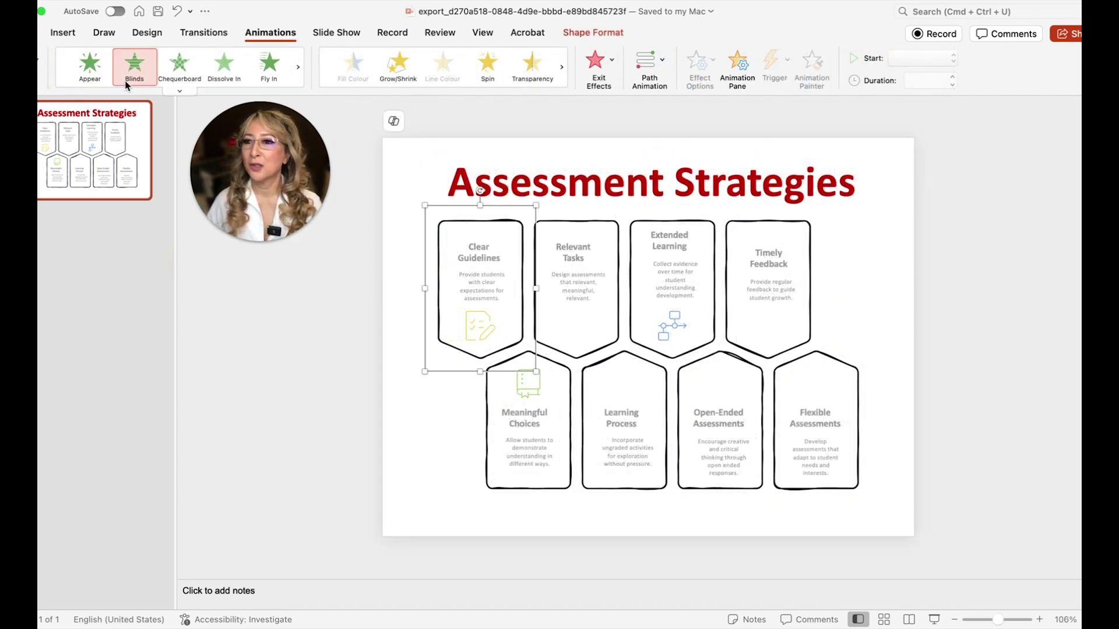
left_click(89, 66)
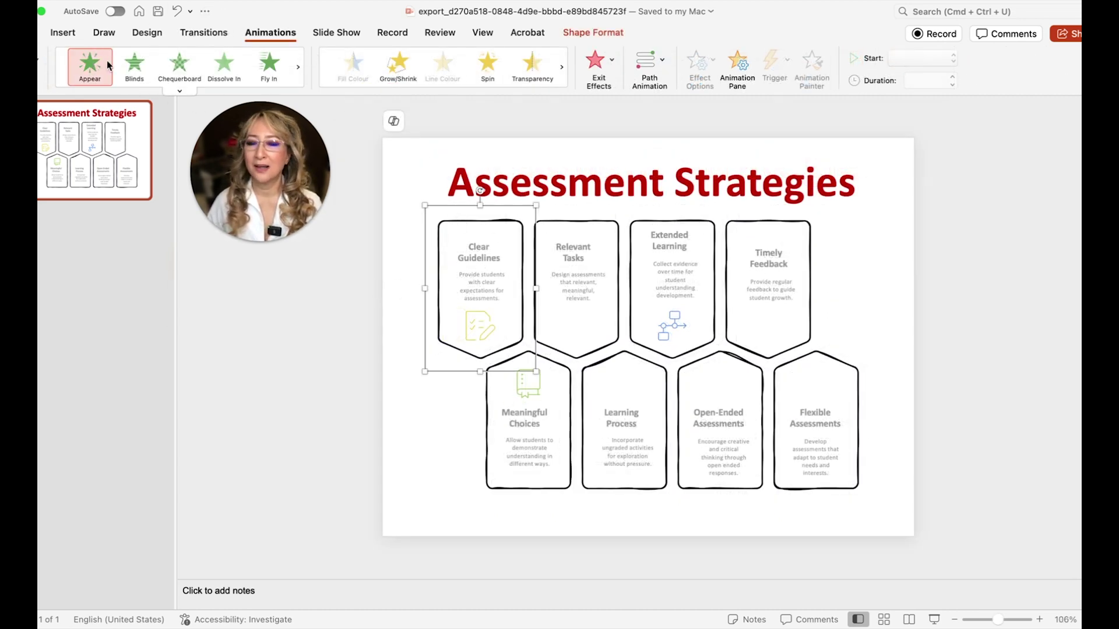
left_click(570, 220)
left_click(358, 220)
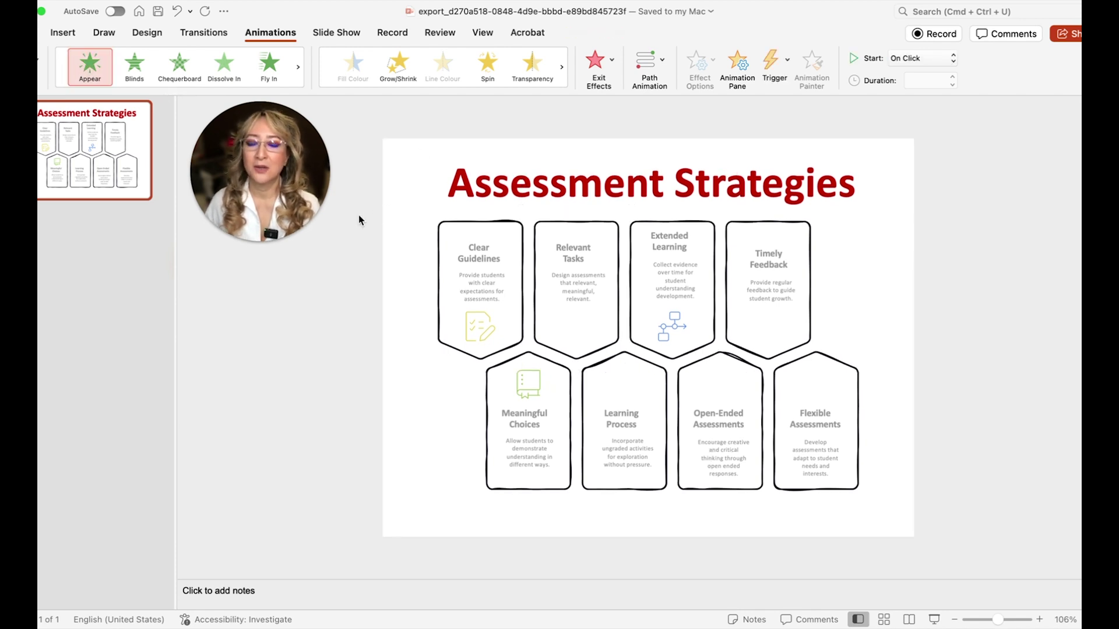
left_click(624, 211)
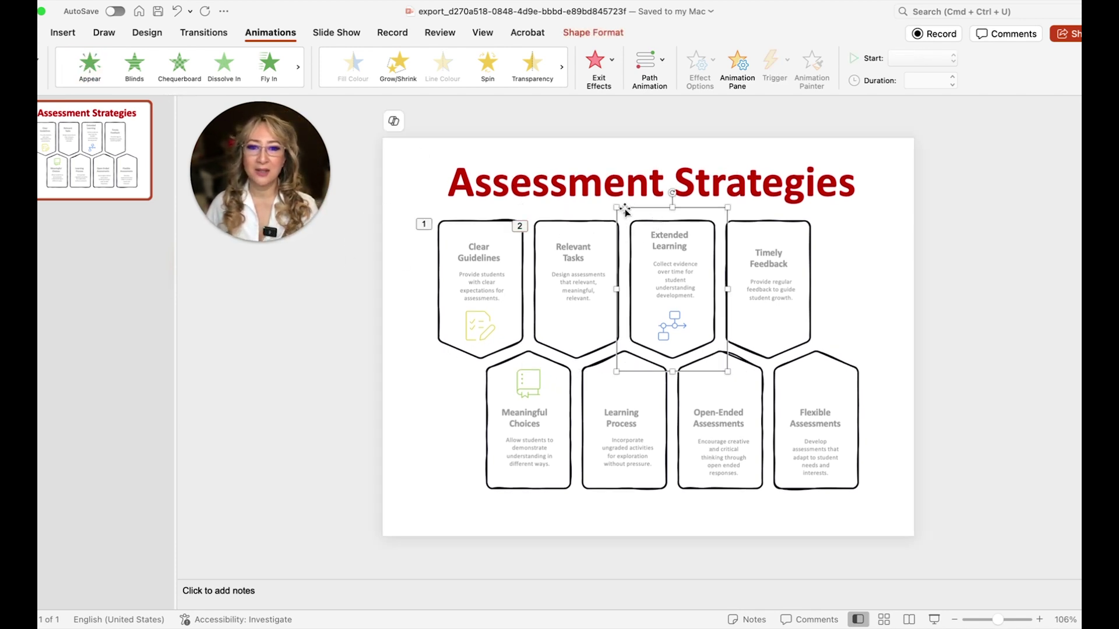
left_click(90, 65)
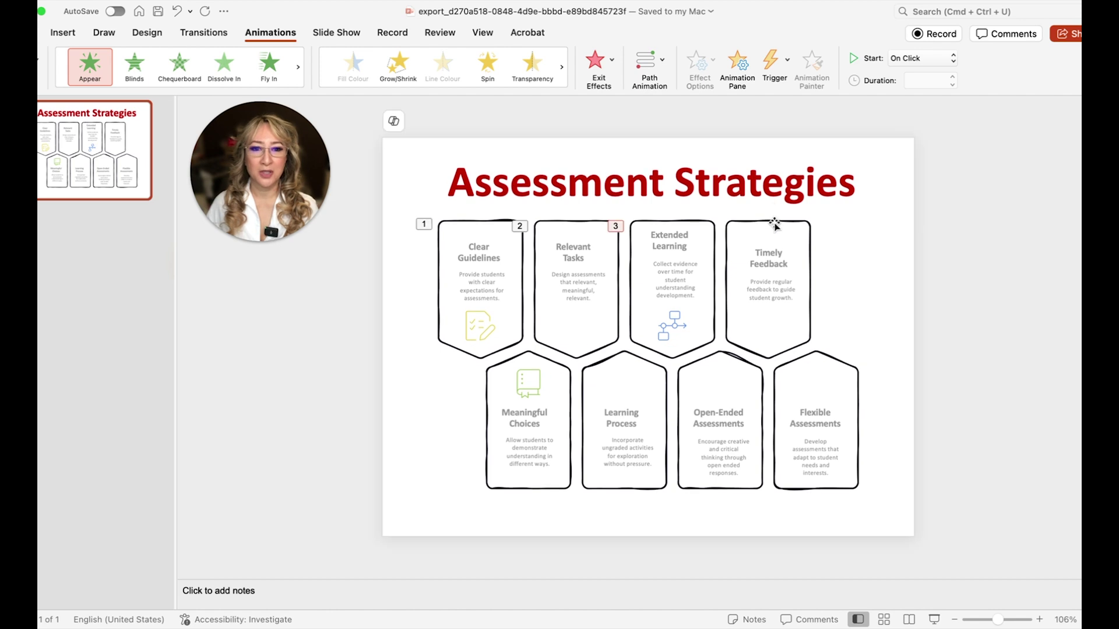
left_click(794, 228)
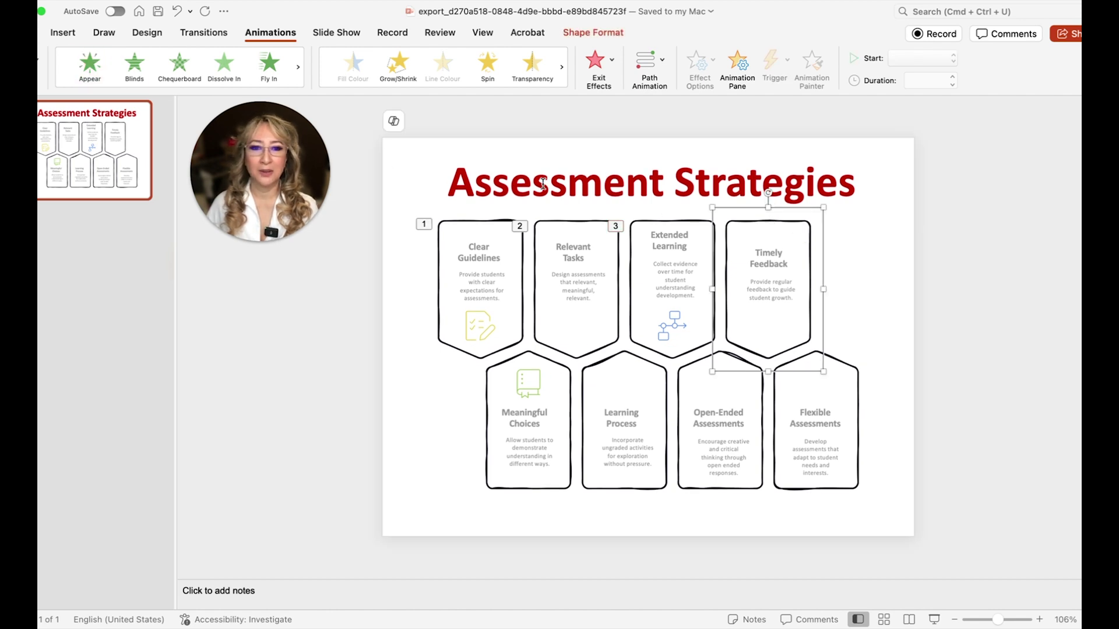
left_click(89, 68)
Apply Appear to Meaningful Choices, Learning Process, Open-Ended Assessments and Flexible Assessments.
left_click(517, 488)
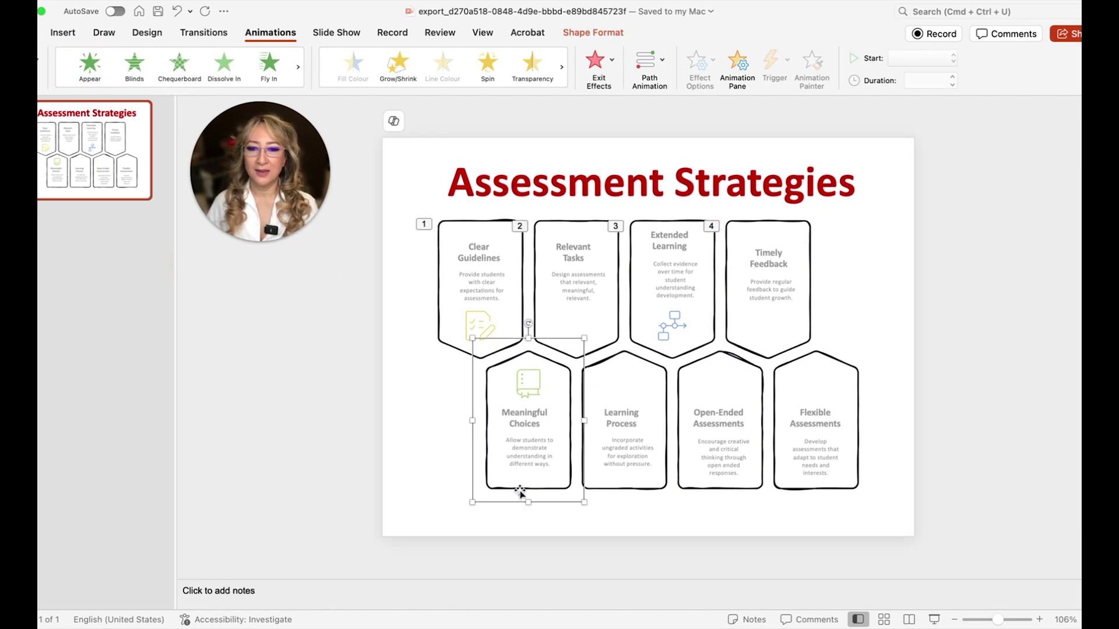
left_click(89, 65)
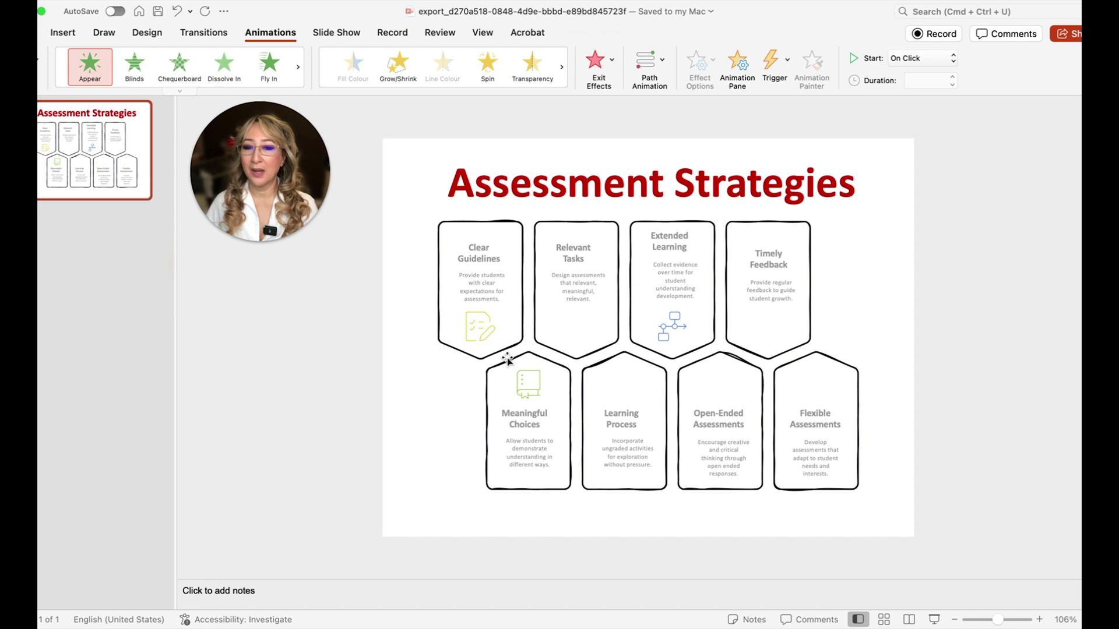
left_click(615, 472)
left_click(106, 72)
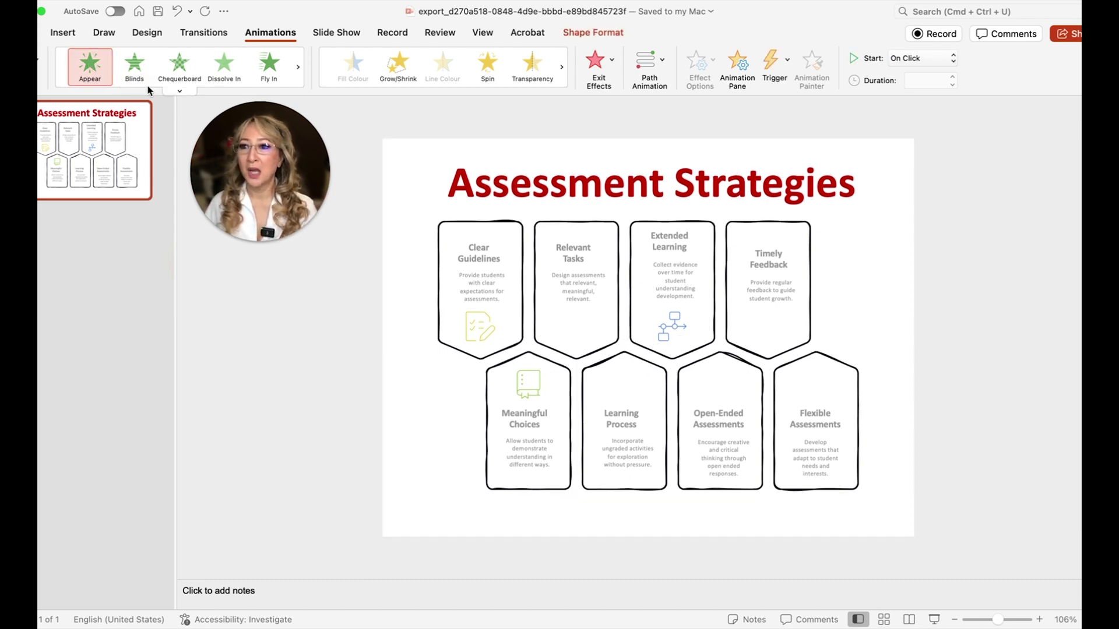
left_click(733, 409)
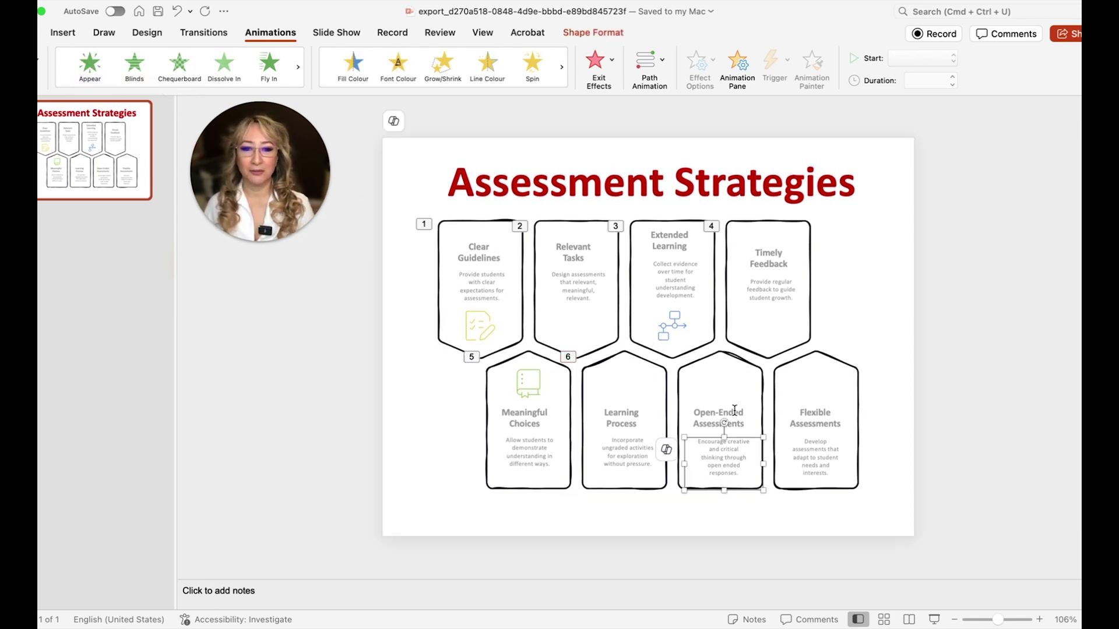
left_click(603, 323)
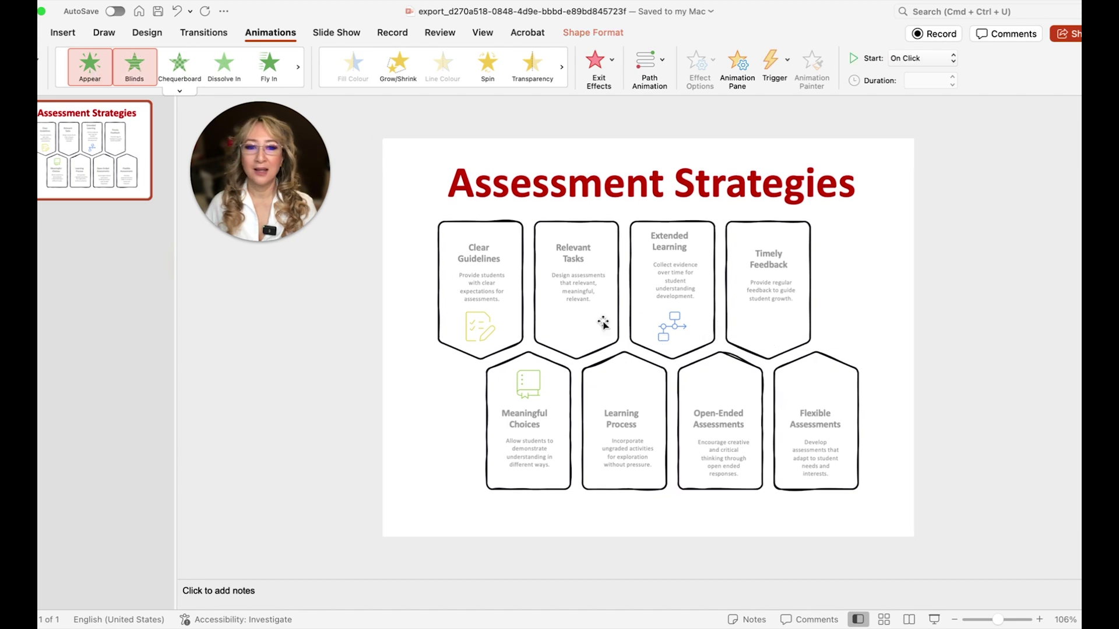
left_click(841, 362)
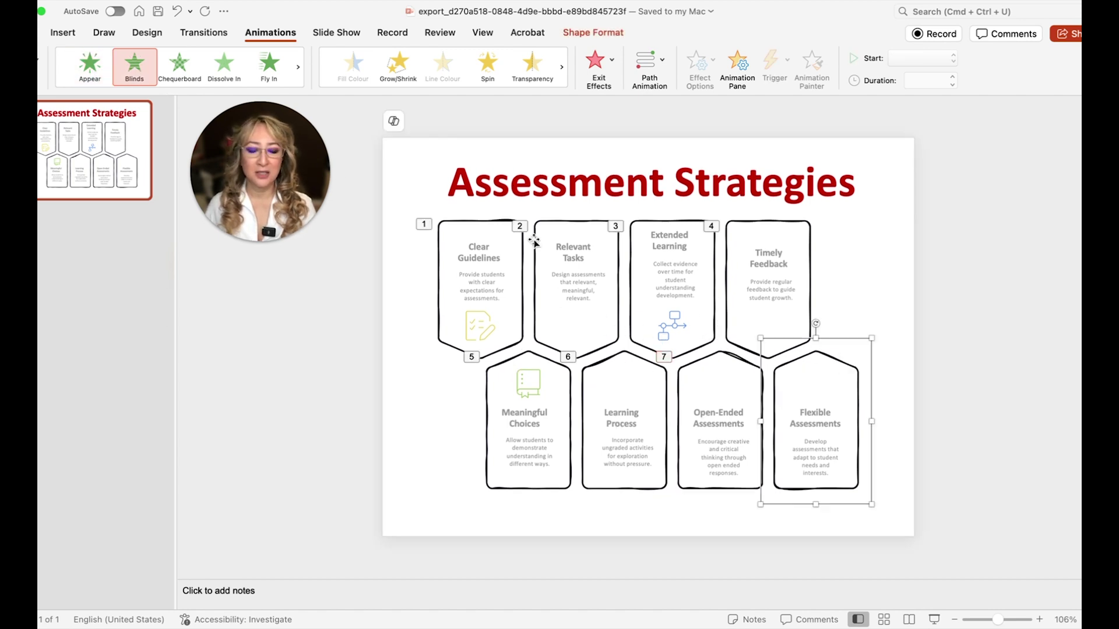
left_click(83, 64)
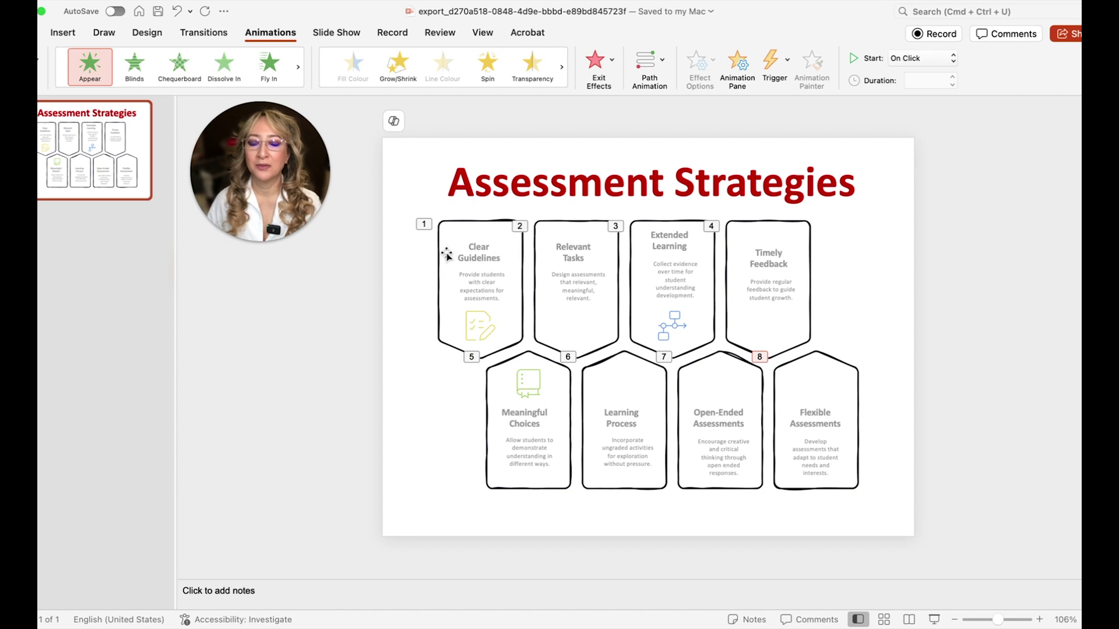
Check the animation numbers on Relevant Tasks, Learning Process, Open-Ended, Flexible and Timely Feedback cards.
left_click(577, 330)
left_click(614, 394)
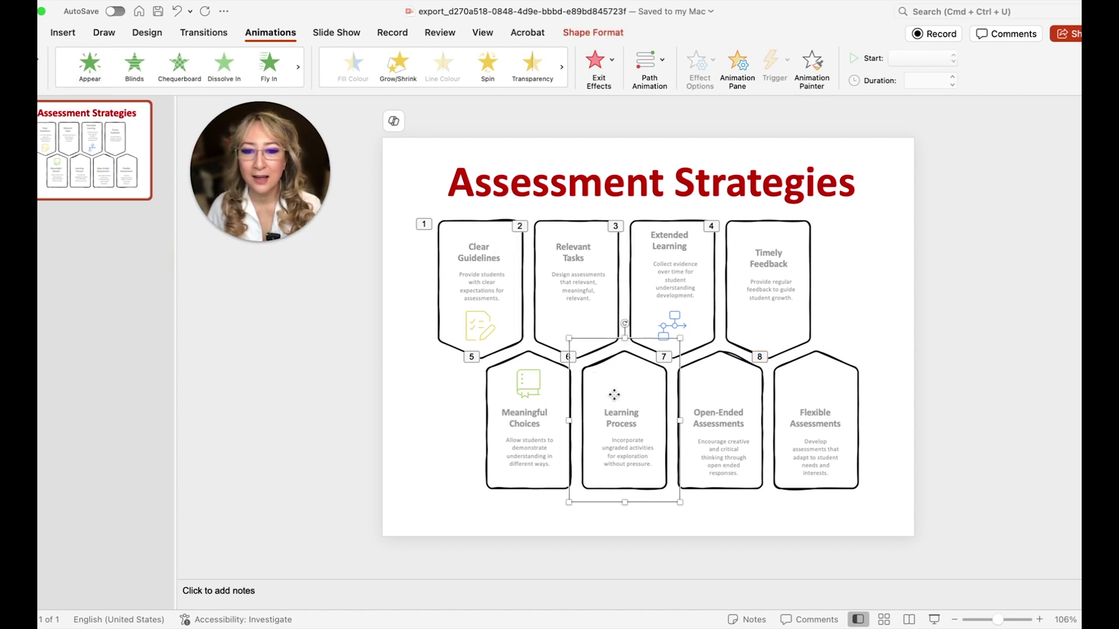
left_click(724, 380)
left_click(822, 380)
left_click(757, 315)
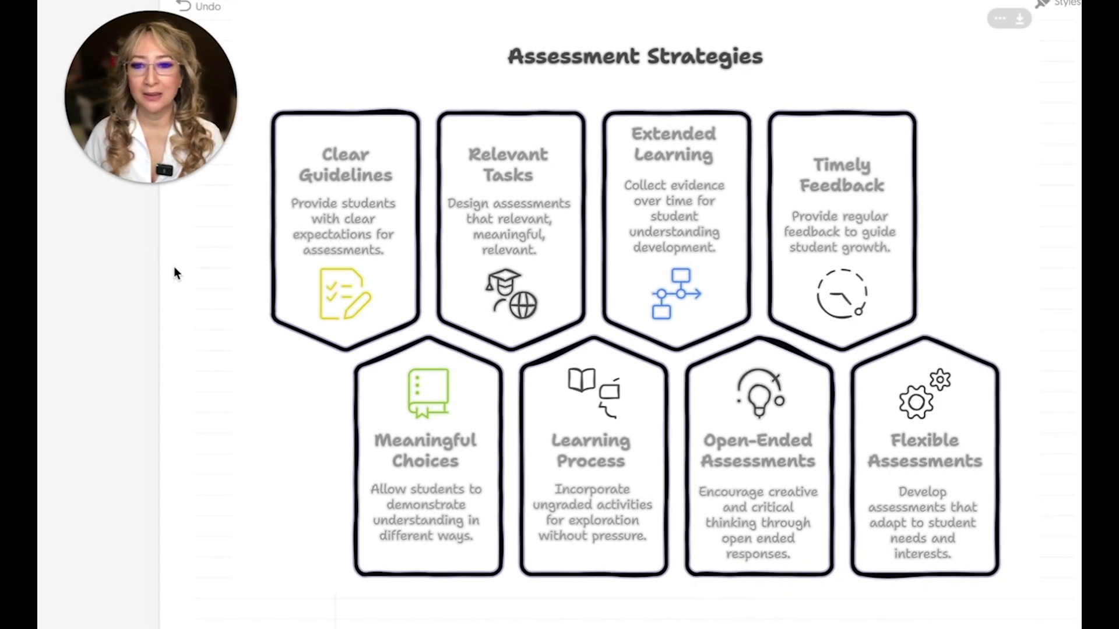
left_click(1023, 19)
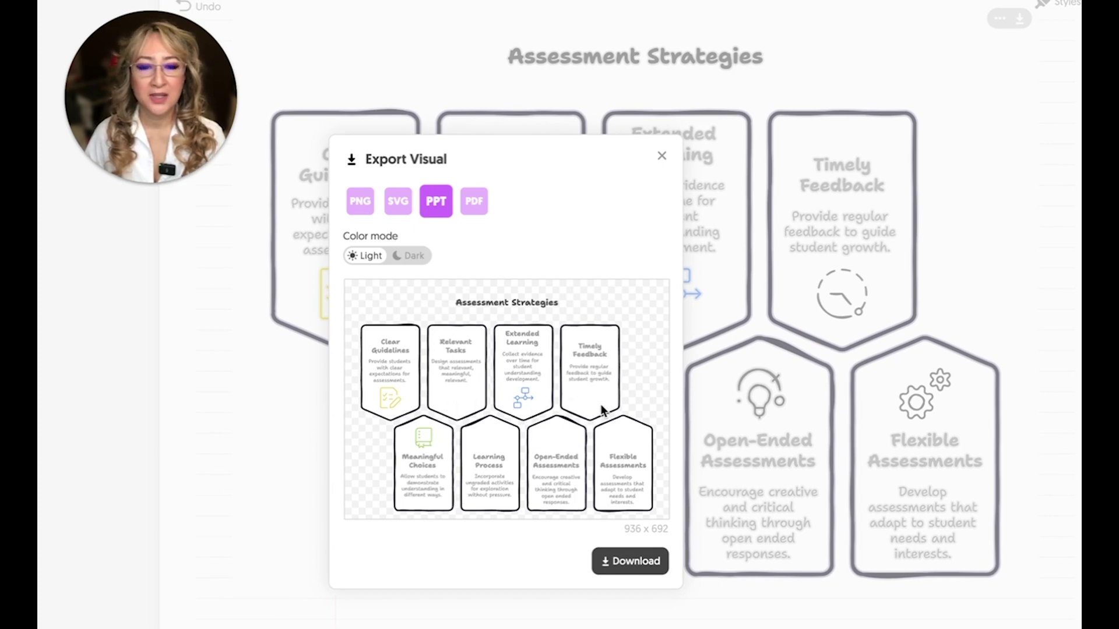
left_click(296, 432)
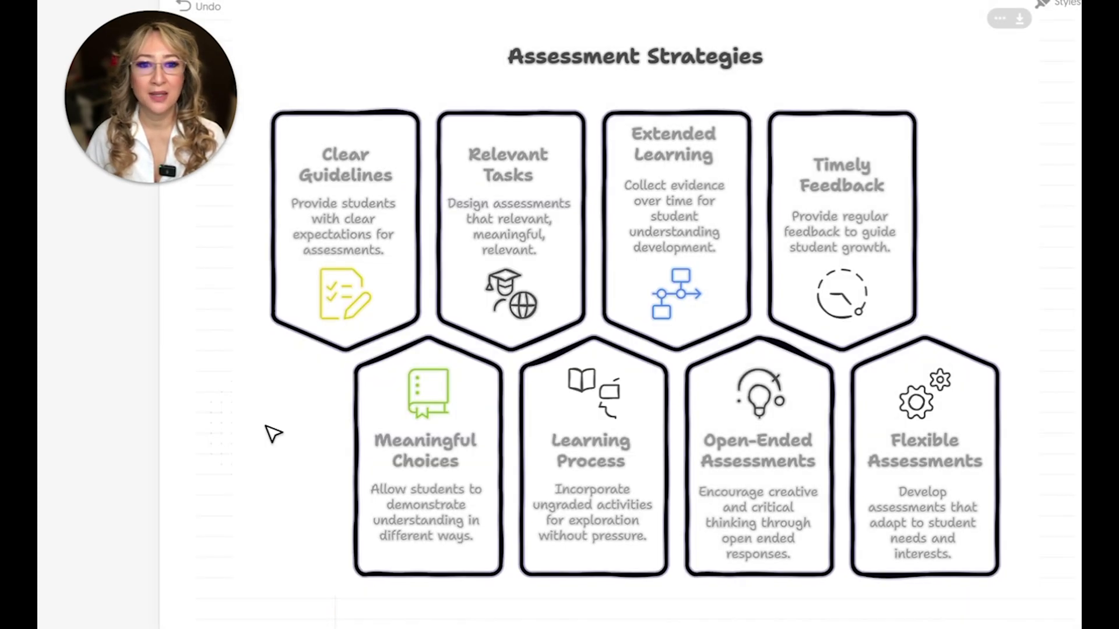
left_click(581, 520)
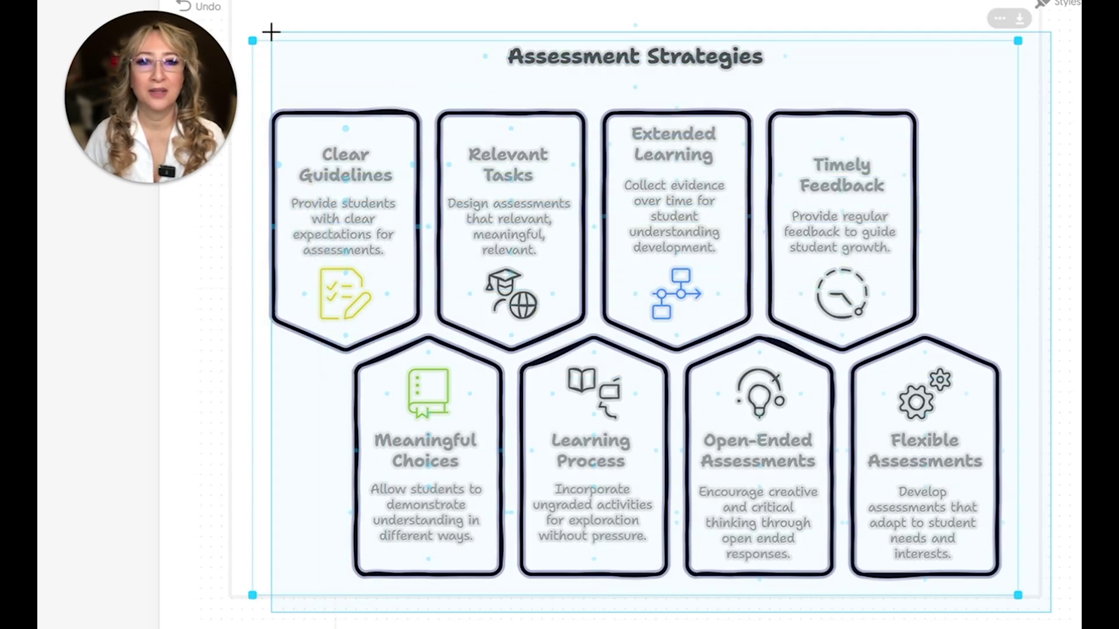
left_click(1019, 23)
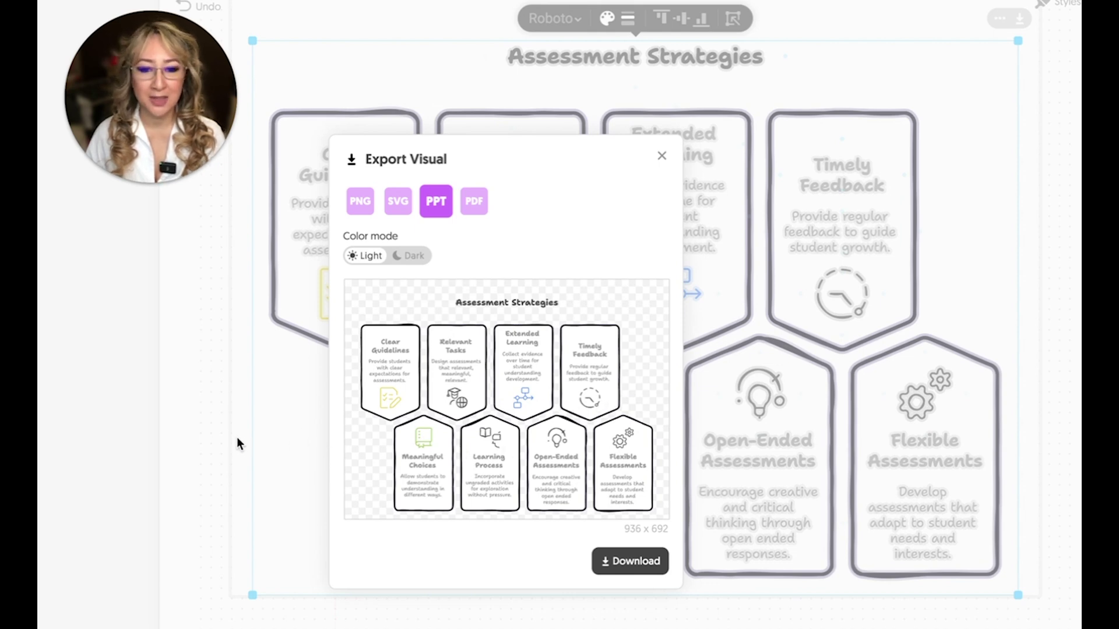
left_click(661, 157)
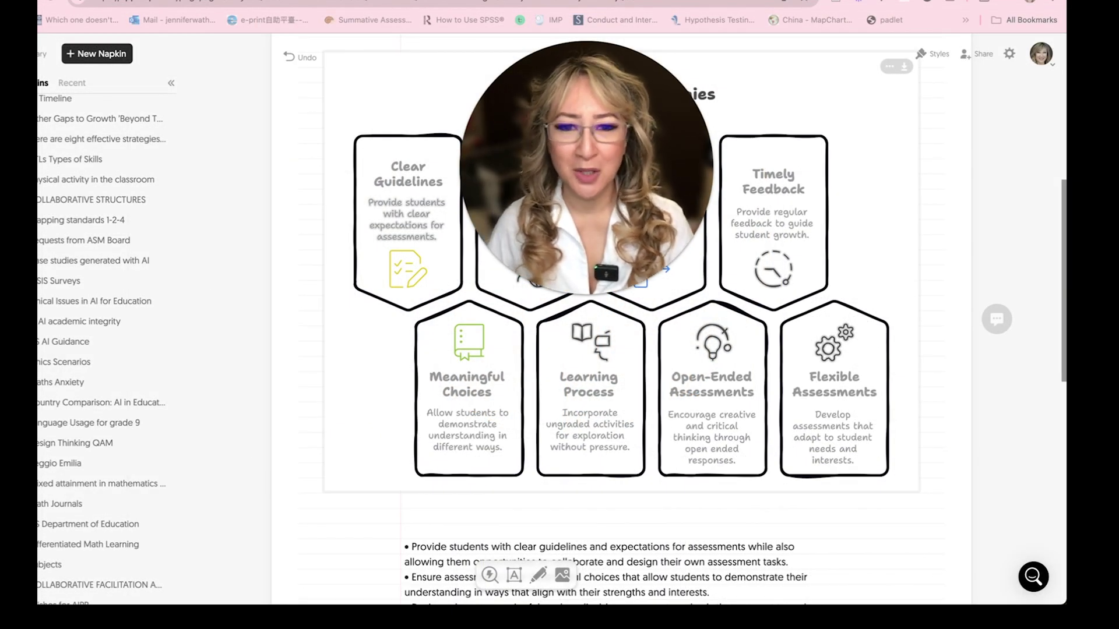
Generate a visual from the assessment-practices bullet list with the lightning icon.
scroll(404, 456, "down", 8)
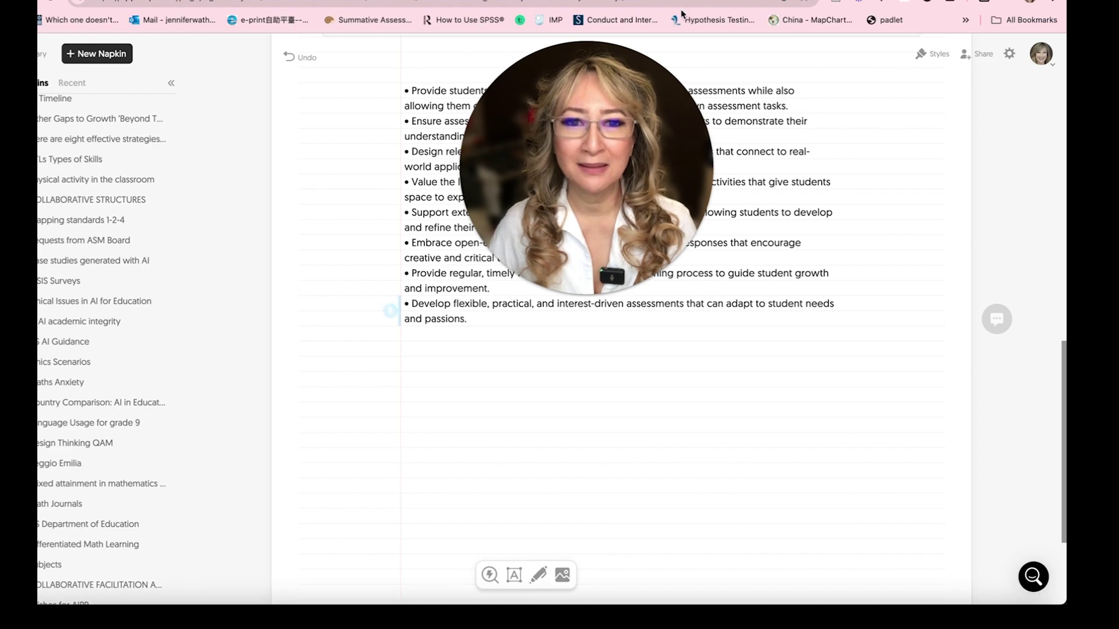
left_click(386, 310)
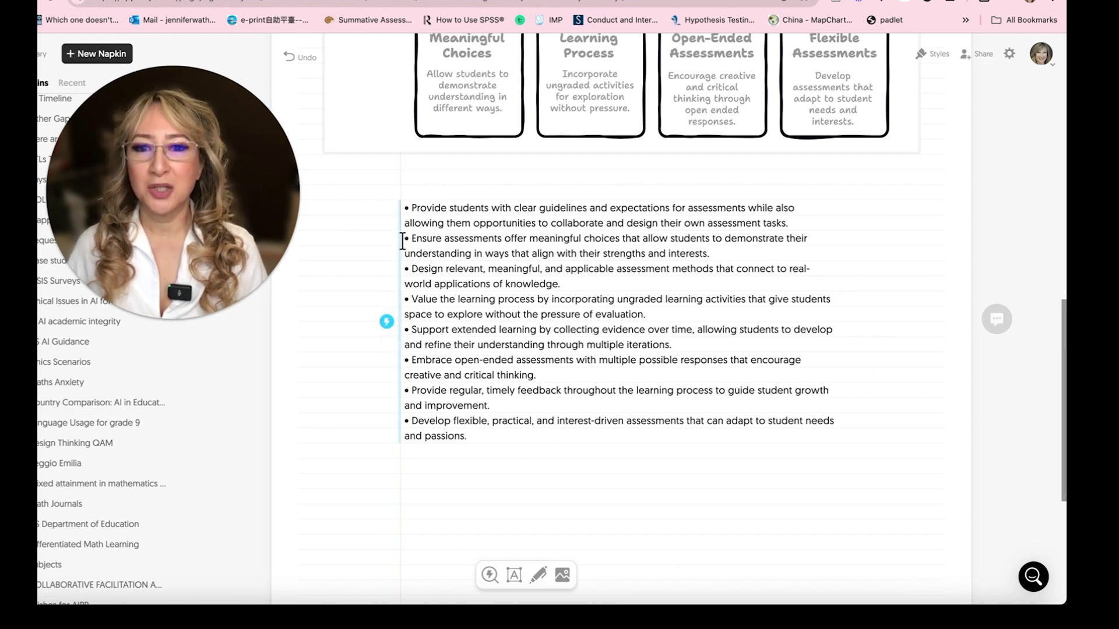
left_click(386, 321)
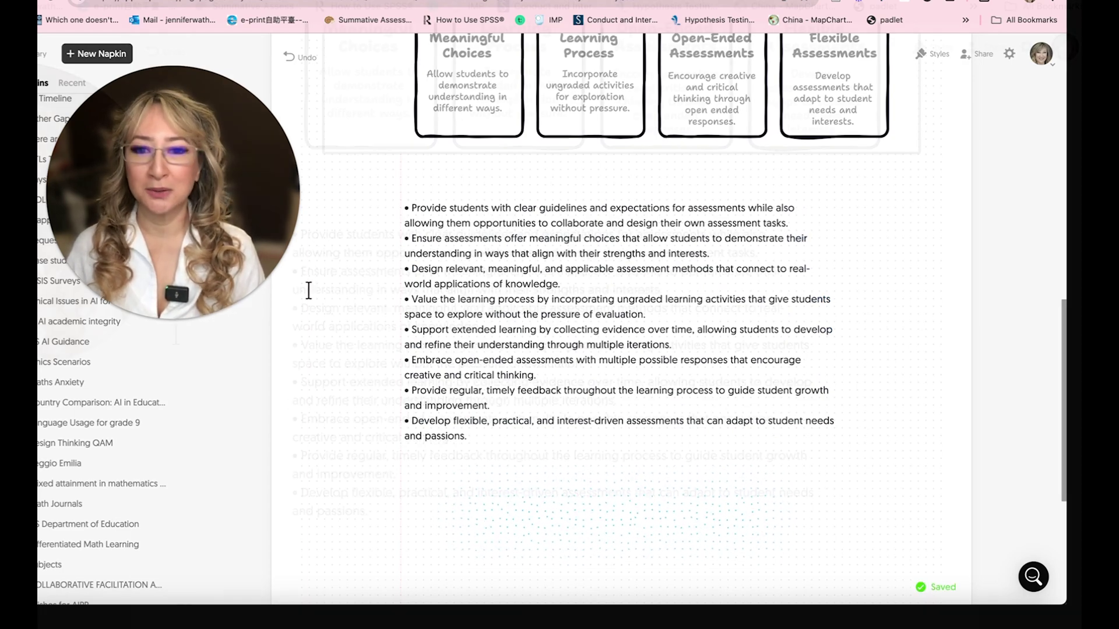
left_click_drag(167, 231, 982, 151)
Scroll down to review the Iterative Assessment Process cycle diagram and template sidebar.
left_click(915, 297)
scroll(249, 377, "down", 5)
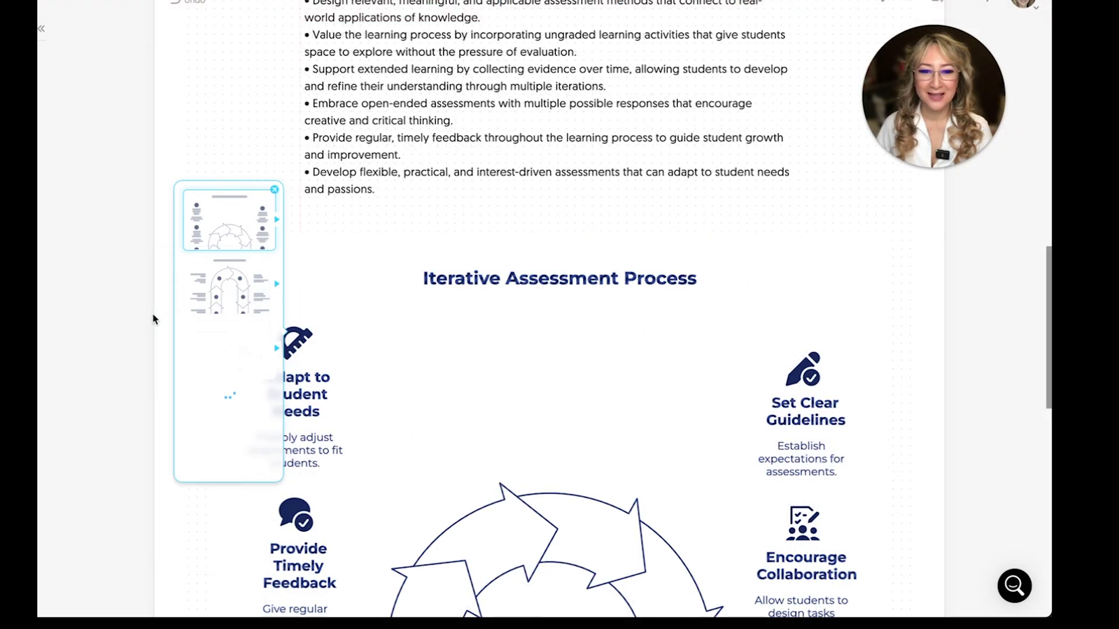
scroll(393, 380, "down", 2)
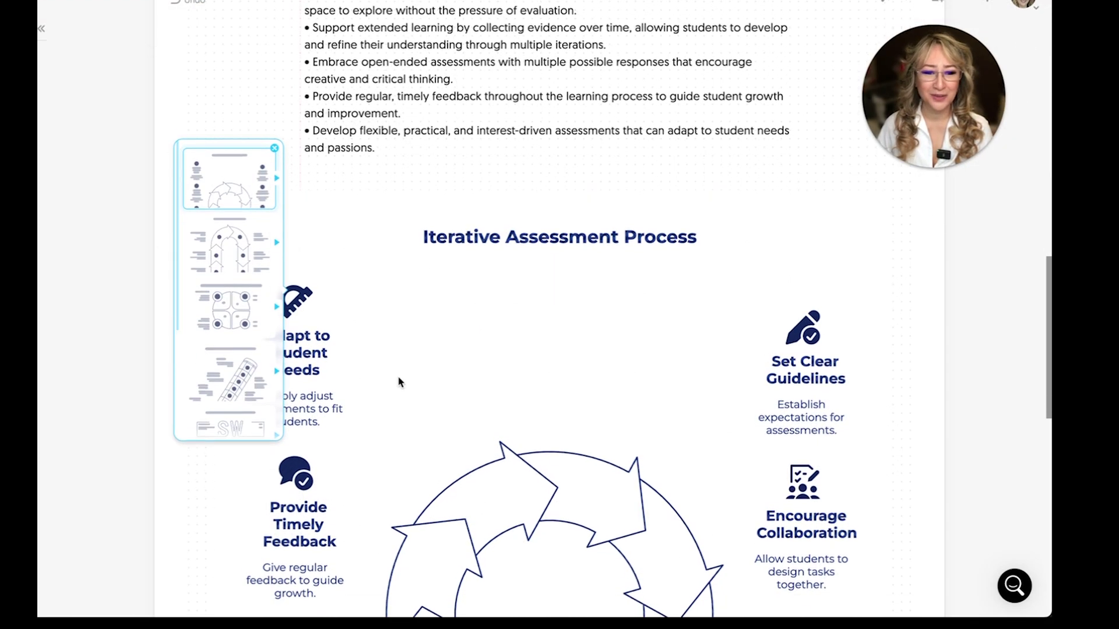
scroll(400, 382, "down", 2)
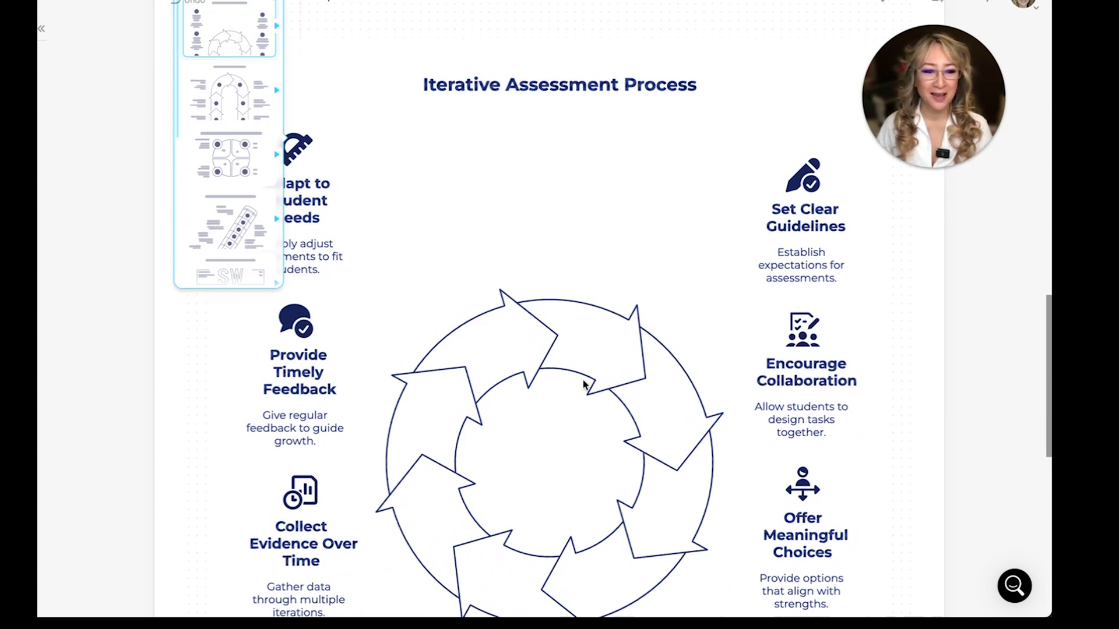
scroll(585, 383, "down", 1)
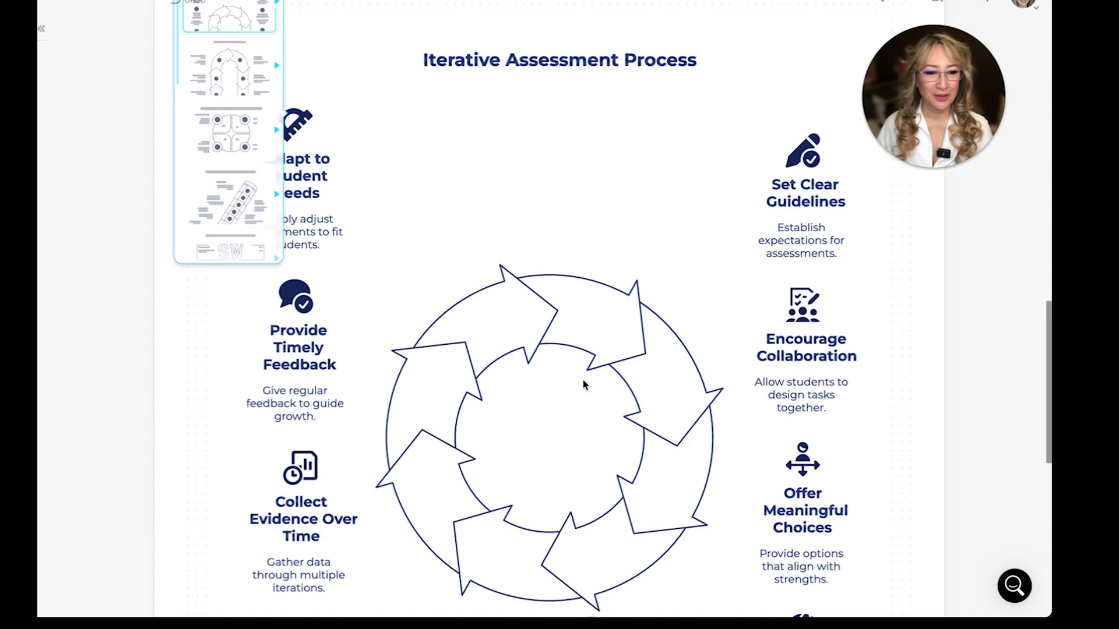
scroll(583, 384, "down", 3)
scroll(501, 432, "up", 2)
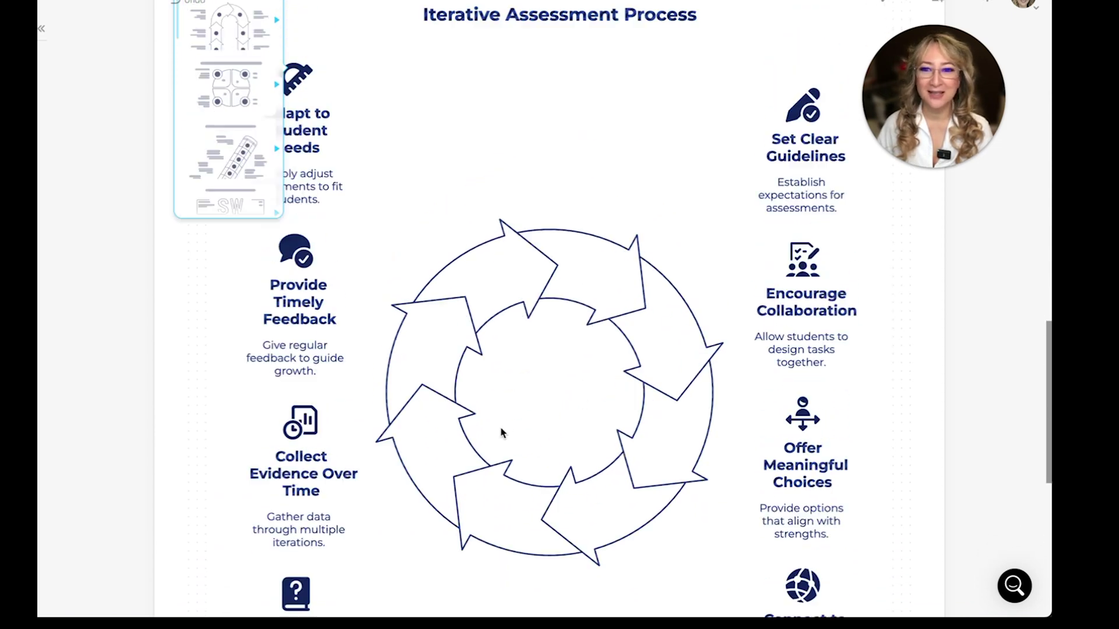
scroll(501, 433, "up", 1)
Try the U-shaped arrow layout in its coloured and navy versions.
left_click(221, 86)
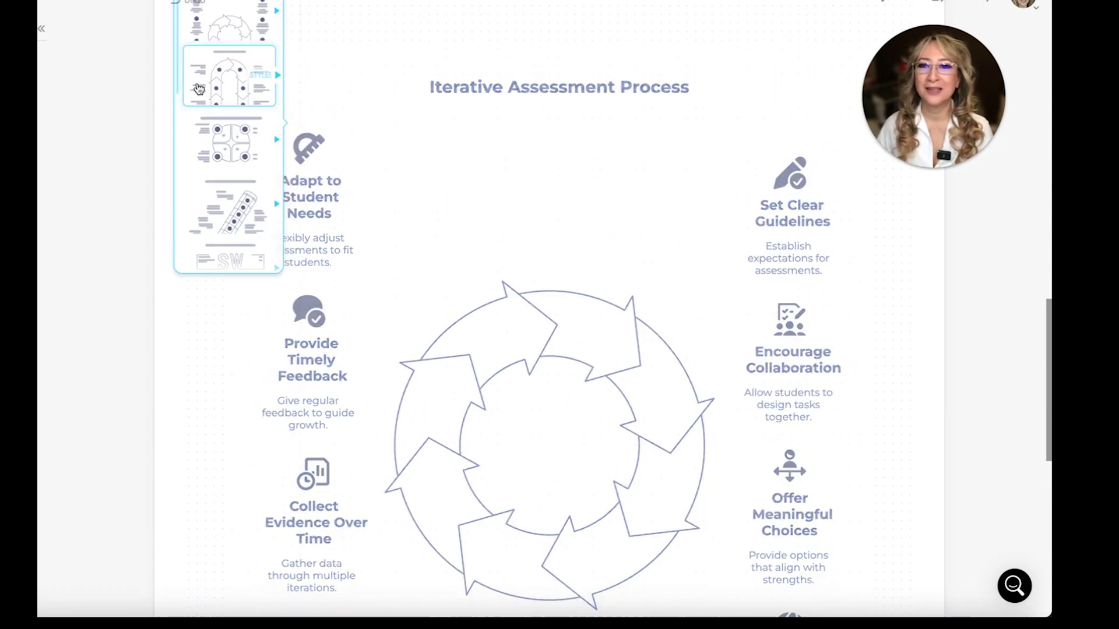
left_click(176, 7)
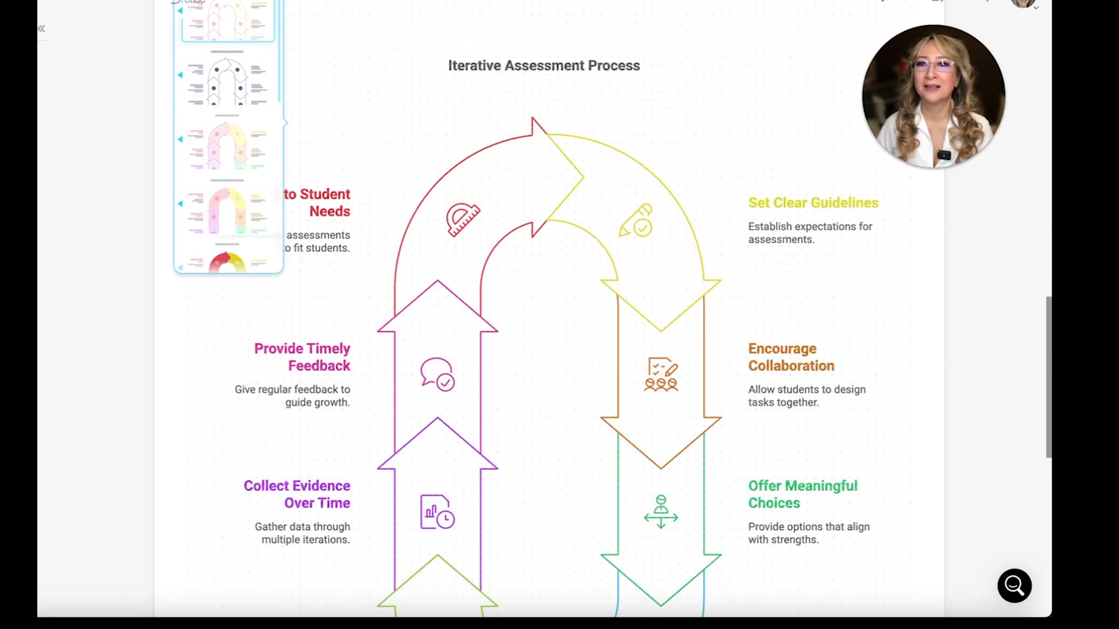
left_click(192, 87)
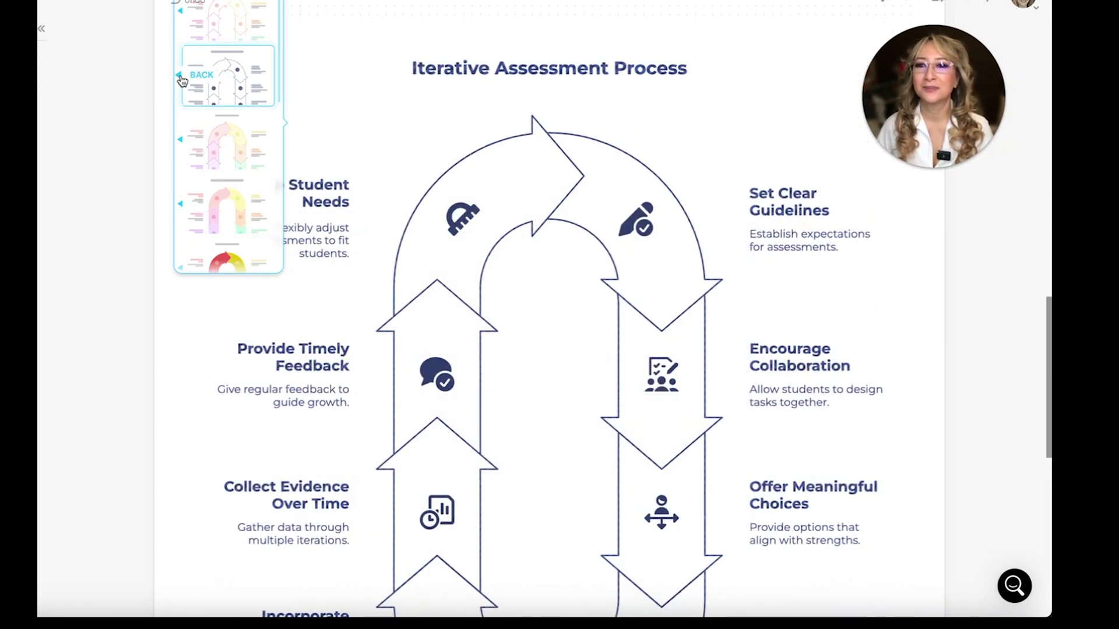
left_click(182, 77)
Preview other layouts, including SWOT and the circular Iterative Assessment Process.
scroll(227, 146, "down", 1)
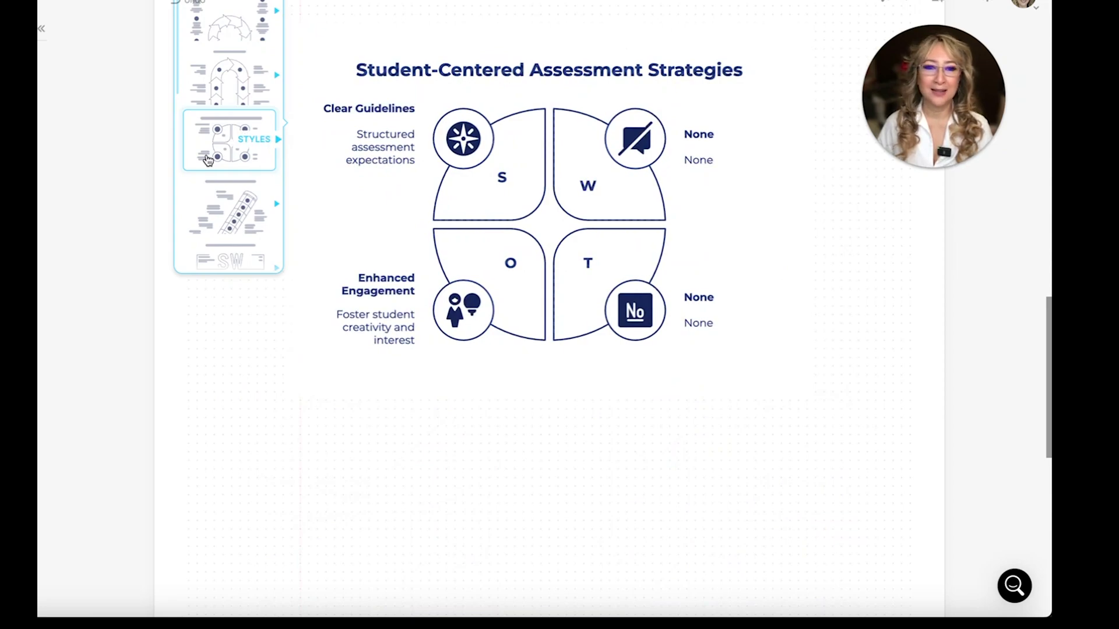
left_click(233, 175)
scroll(223, 218, "down", 2)
left_click(219, 162)
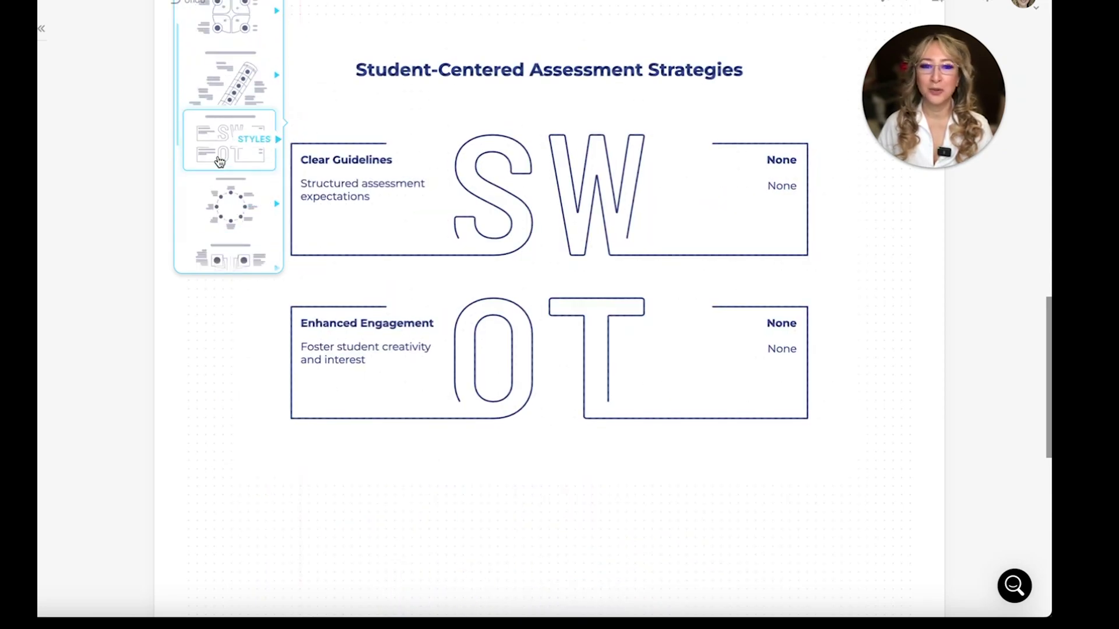
scroll(219, 161, "down", 1)
left_click(220, 173)
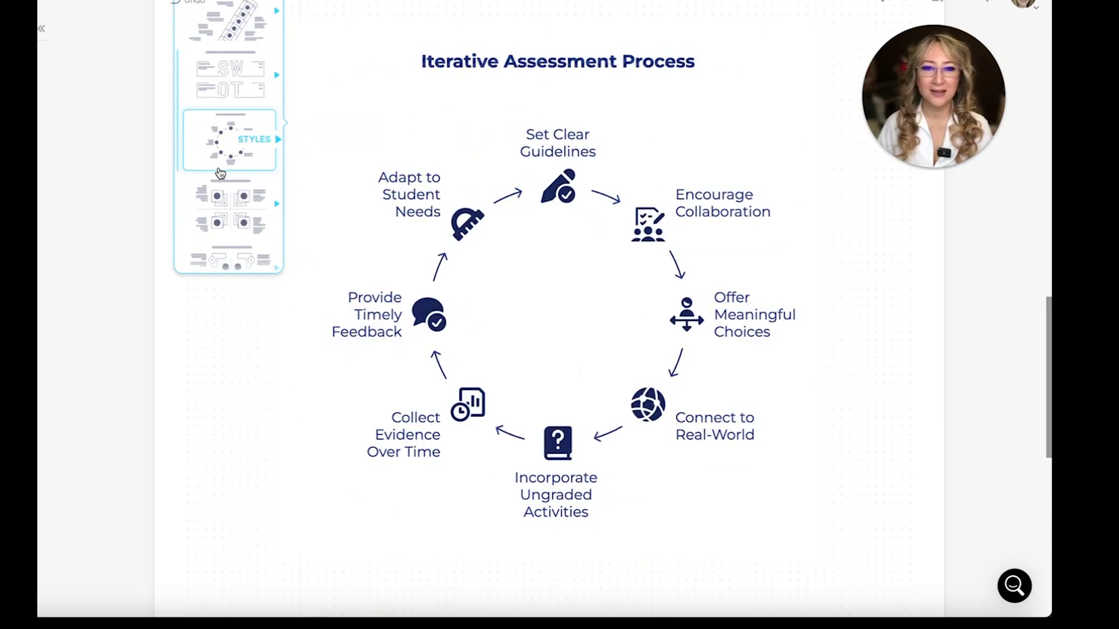
Try box, numbered-quadrant and circles layouts, settling on the quadrant chart with axes.
left_click(221, 184)
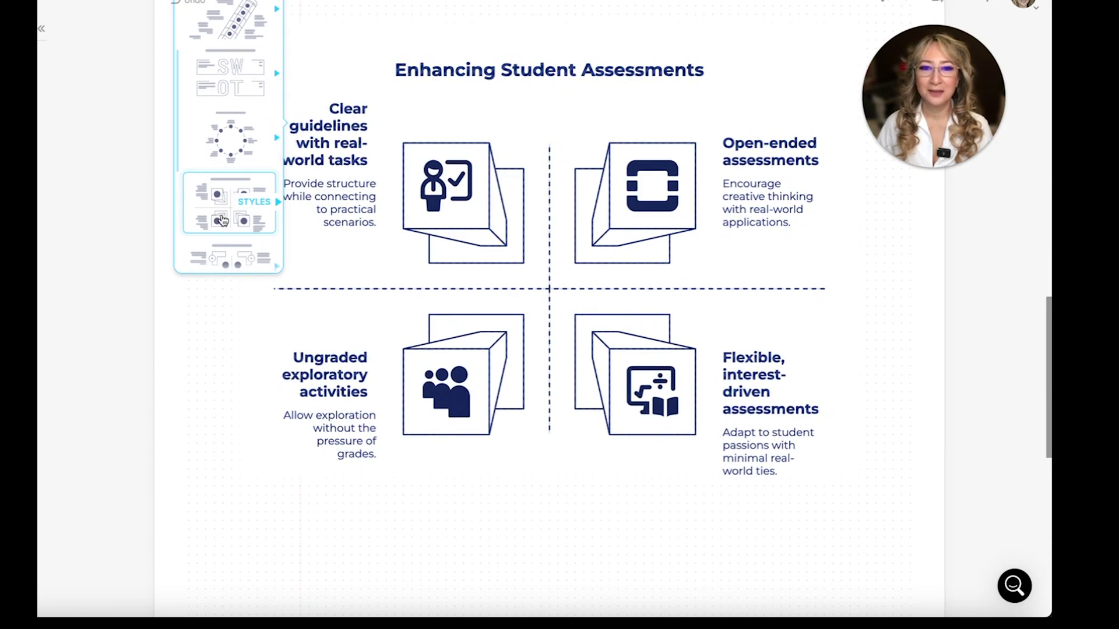
scroll(216, 174, "down", 2)
left_click(212, 159)
scroll(216, 175, "down", 1)
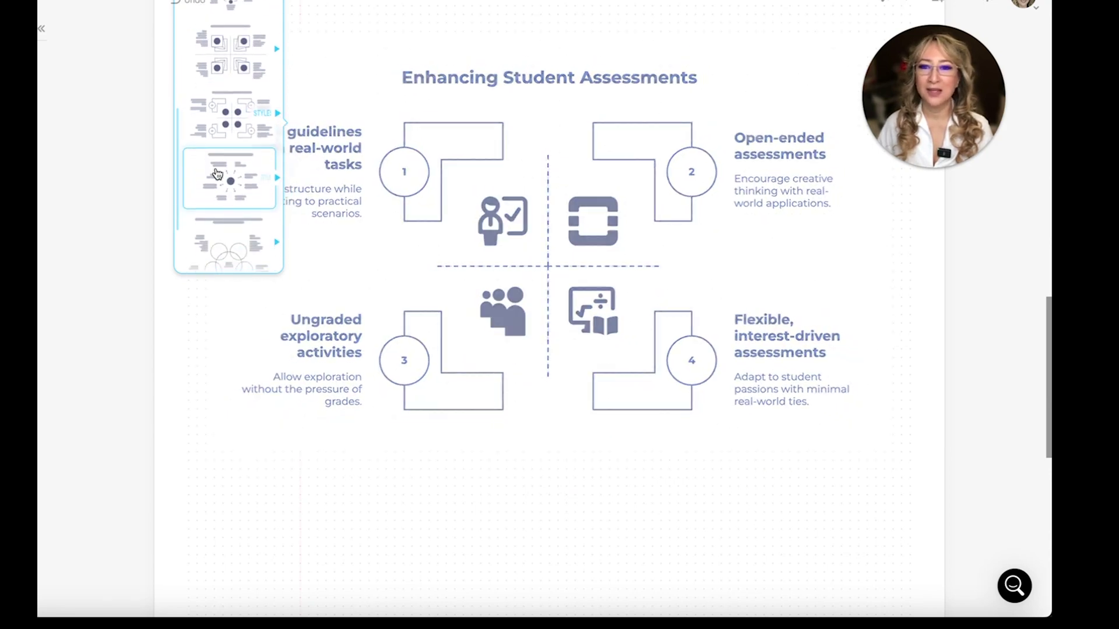
left_click(222, 218)
scroll(222, 218, "down", 1)
left_click(221, 204)
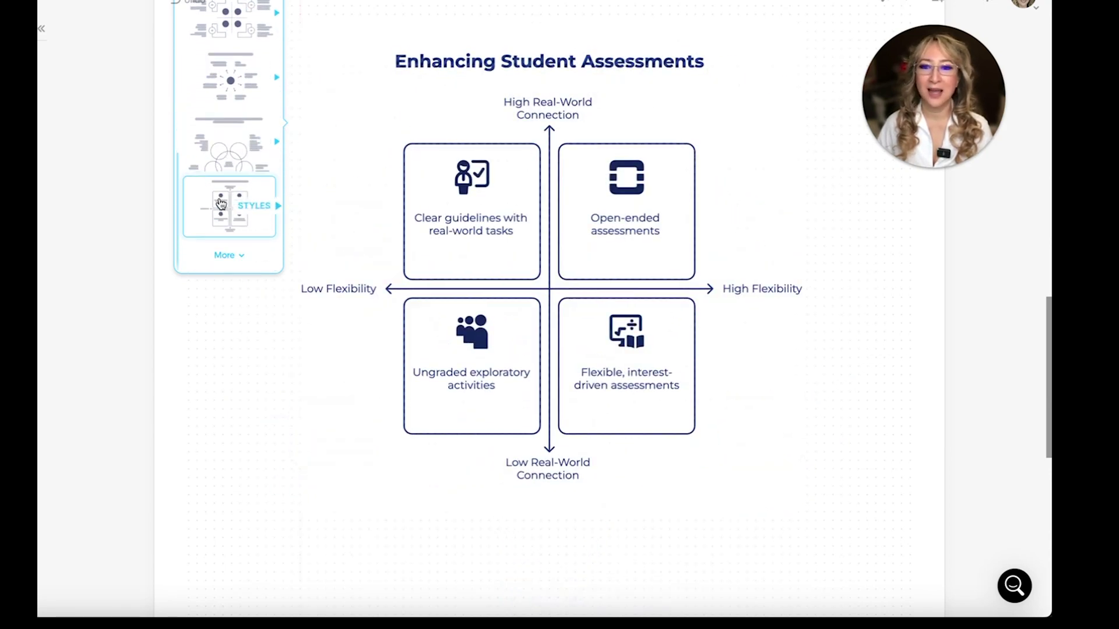